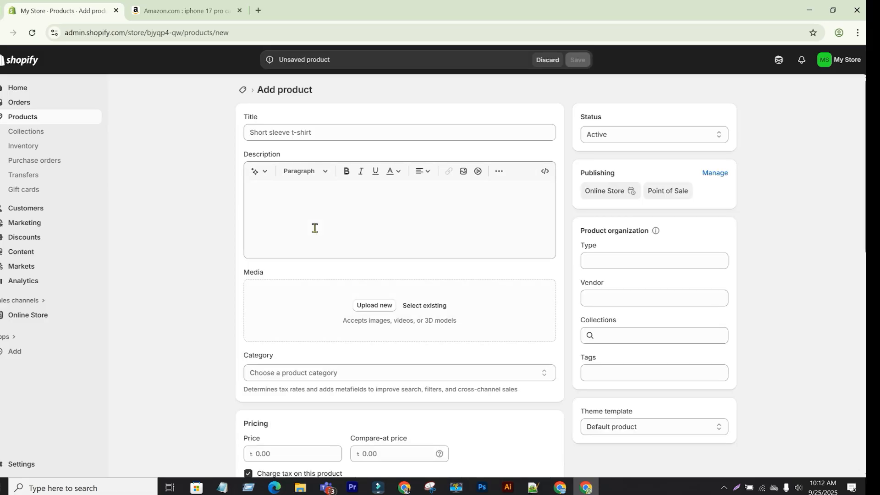
# - Examine the description and media sections of the new product form and browse the available product categories
pyautogui.click(305, 191)
pyautogui.scroll(-4, 290, 328)
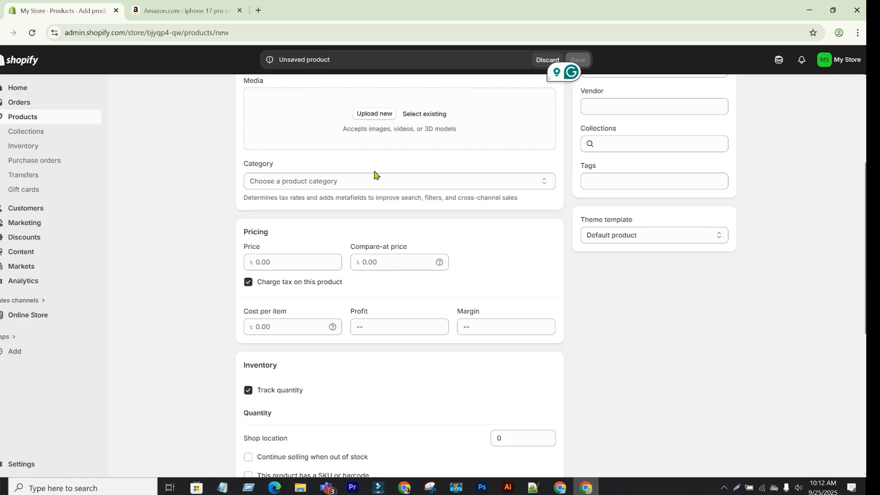
pyautogui.click(300, 182)
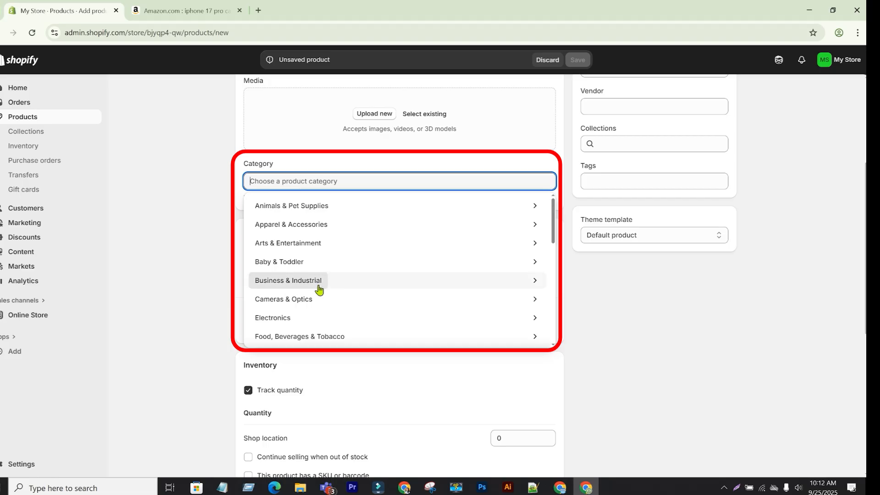
pyautogui.scroll(-7, 319, 288)
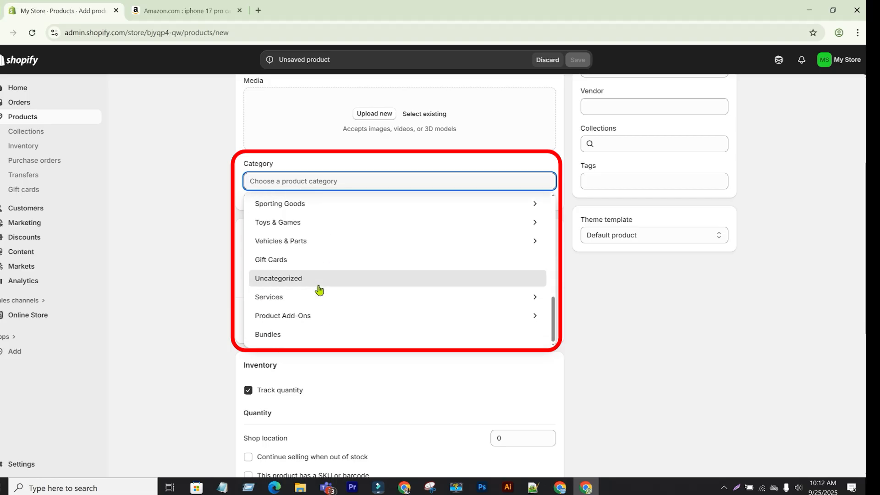
pyautogui.scroll(7, 343, 289)
pyautogui.scroll(-2, 167, 214)
# - Examine the product's pricing fields: price, compare-at price, cost per item, profit and margin
pyautogui.click(288, 178)
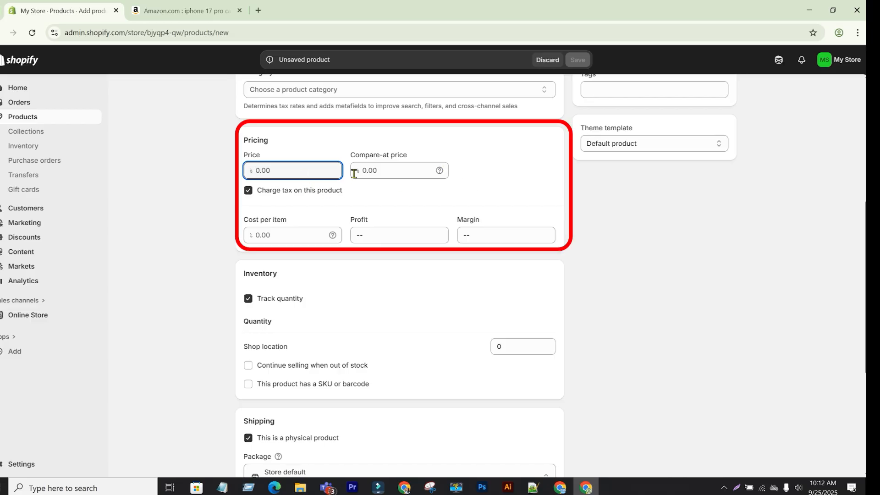
pyautogui.click(386, 174)
pyautogui.click(269, 235)
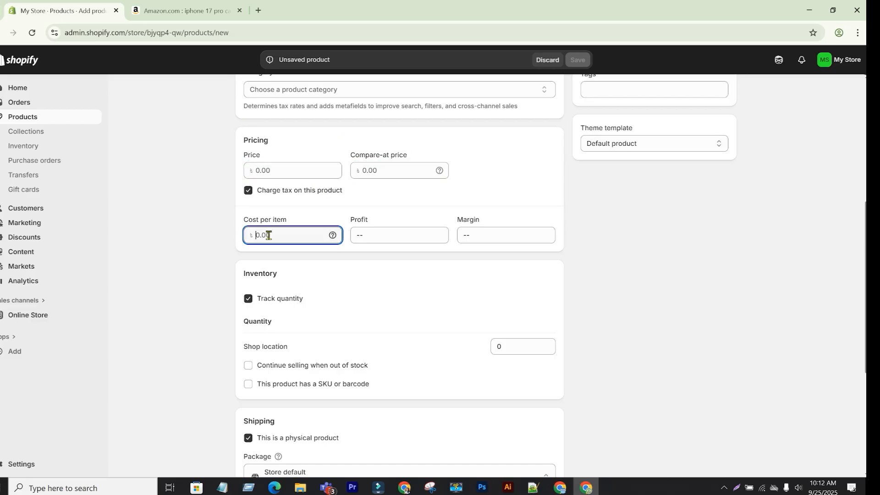
pyautogui.click(377, 236)
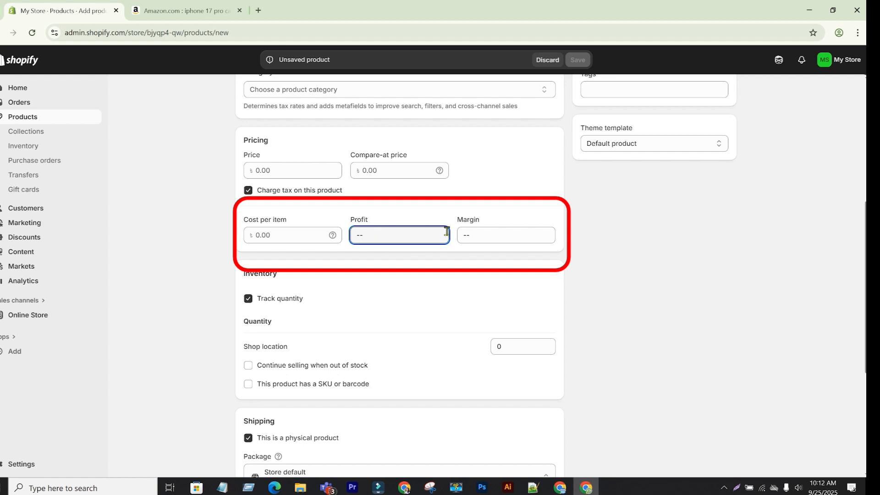
pyautogui.click(503, 238)
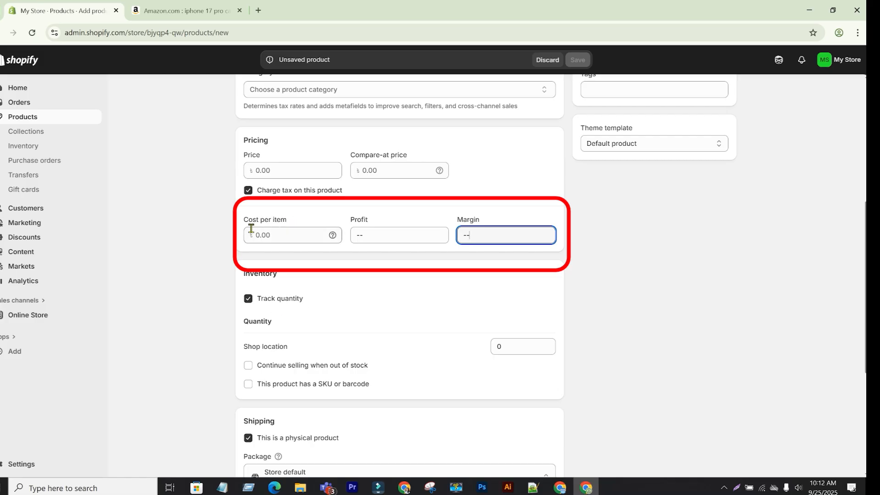
pyautogui.scroll(-2, 308, 296)
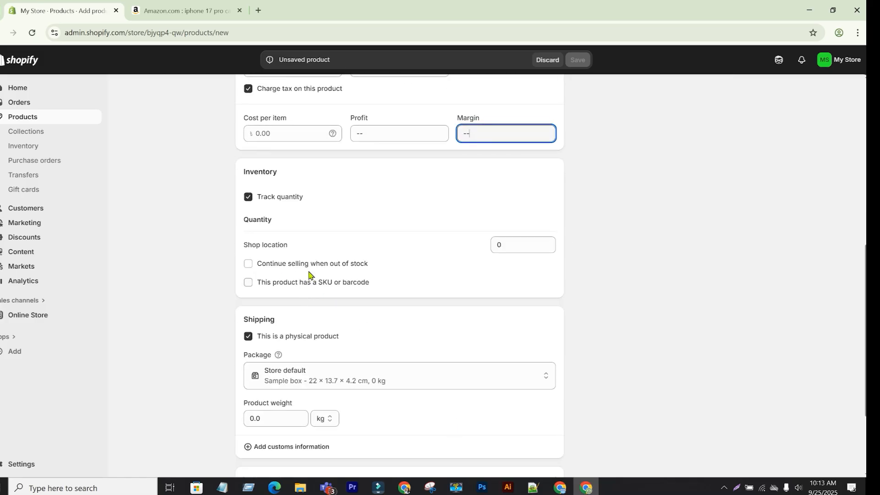
# - Examine the inventory quantity, shipping package choices, variants and search engine listing sections of the product form
pyautogui.click(526, 246)
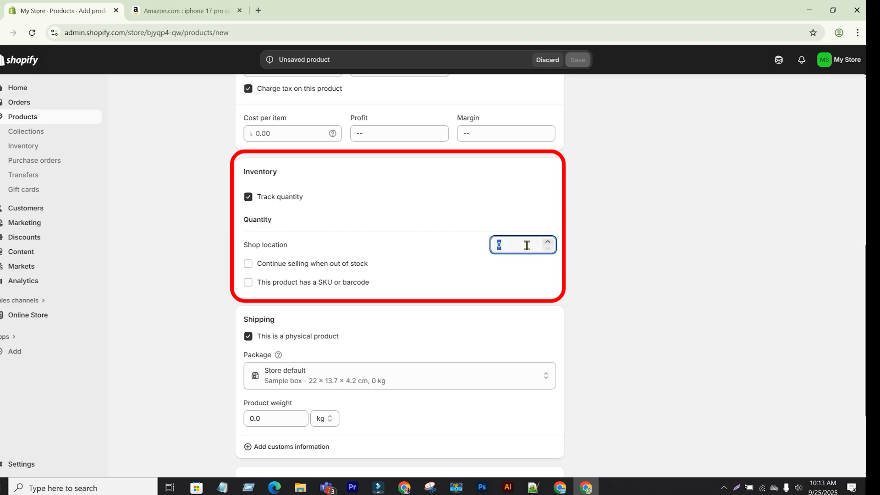
pyautogui.scroll(-3, 527, 245)
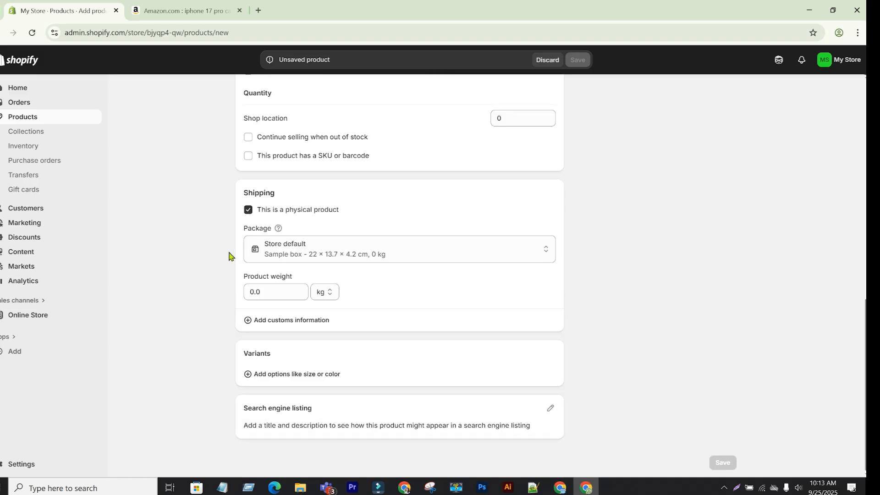
pyautogui.click(306, 256)
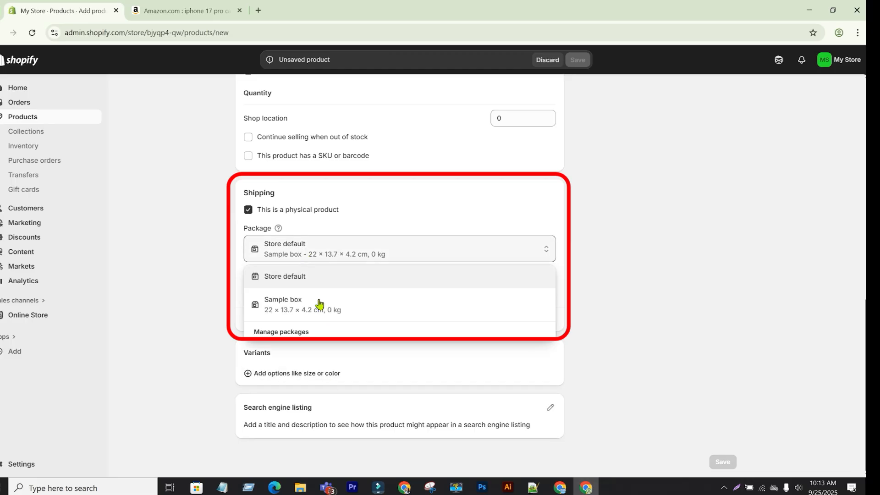
pyautogui.click(154, 259)
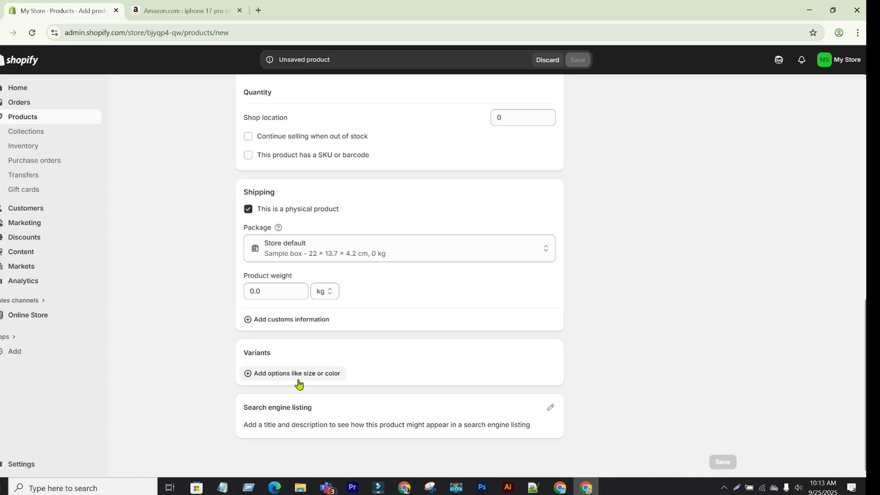
pyautogui.scroll(10, 298, 383)
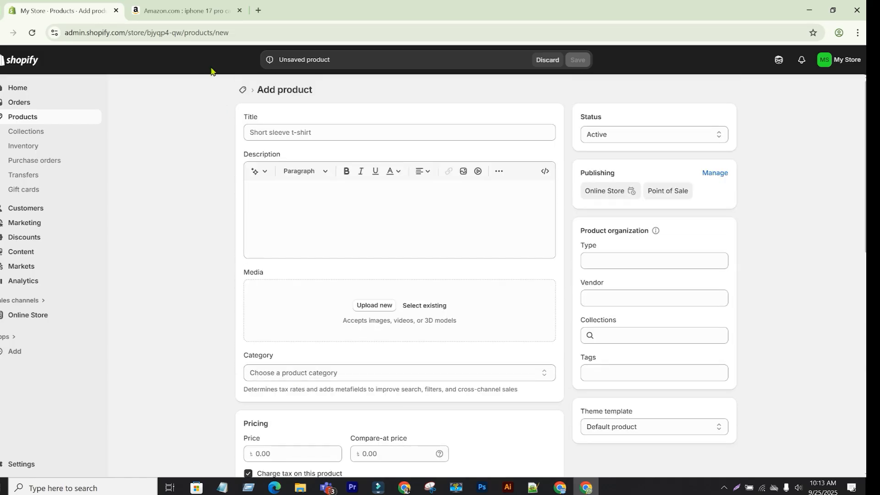
# - Switch to the Amazon results for iPhone 17 Pro cases and open the blue Magnetic case with Privacy Screen Protector
pyautogui.click(183, 10)
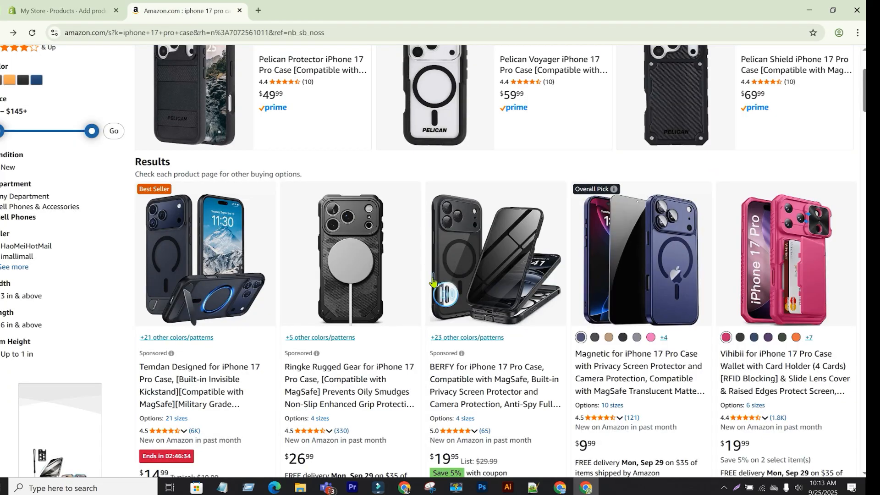
pyautogui.scroll(-5, 530, 312)
pyautogui.scroll(4, 530, 312)
pyautogui.scroll(-4, 530, 312)
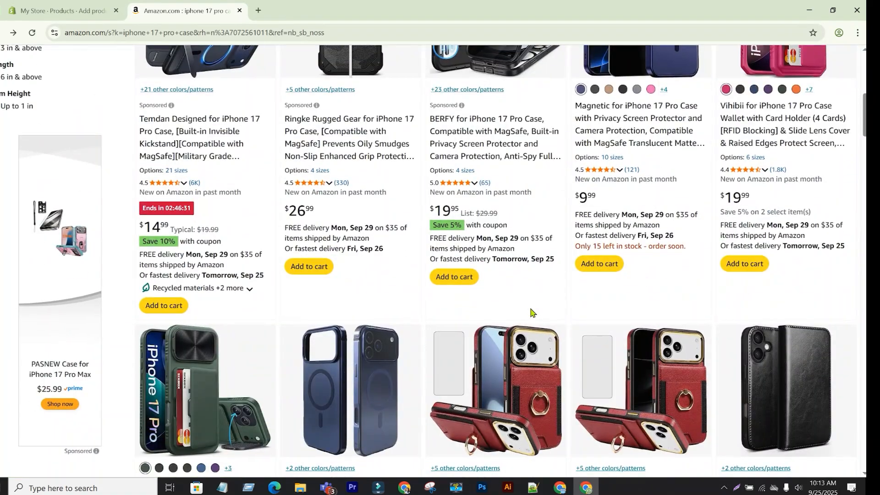
pyautogui.scroll(3, 685, 263)
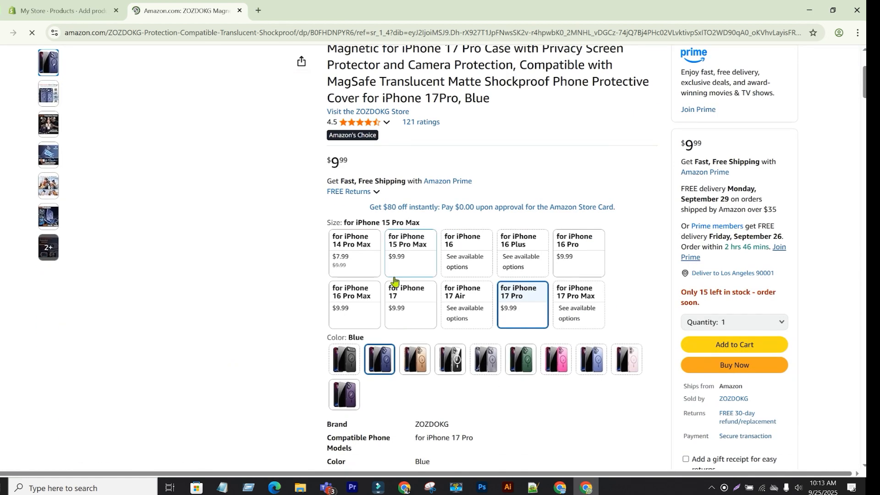
# - Look through the case's size and color options and copy its full product title from the Amazon listing
pyautogui.scroll(-4, 514, 198)
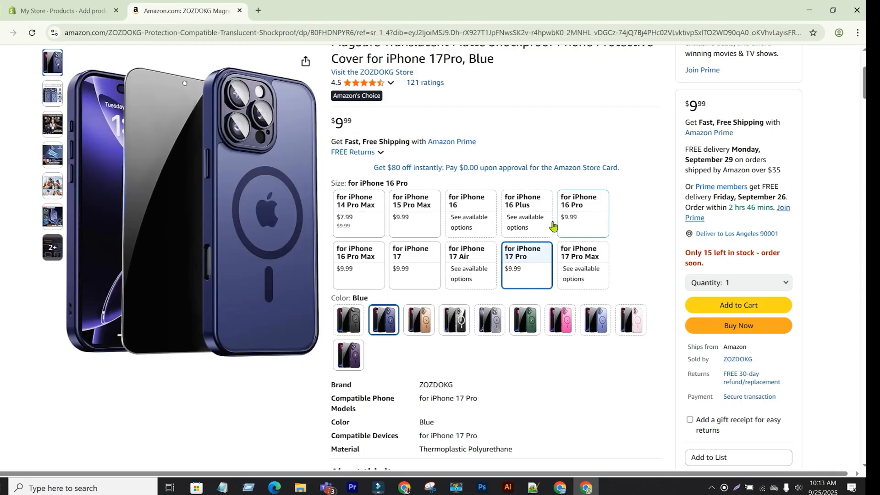
pyautogui.scroll(4, 524, 282)
pyautogui.scroll(-4, 523, 282)
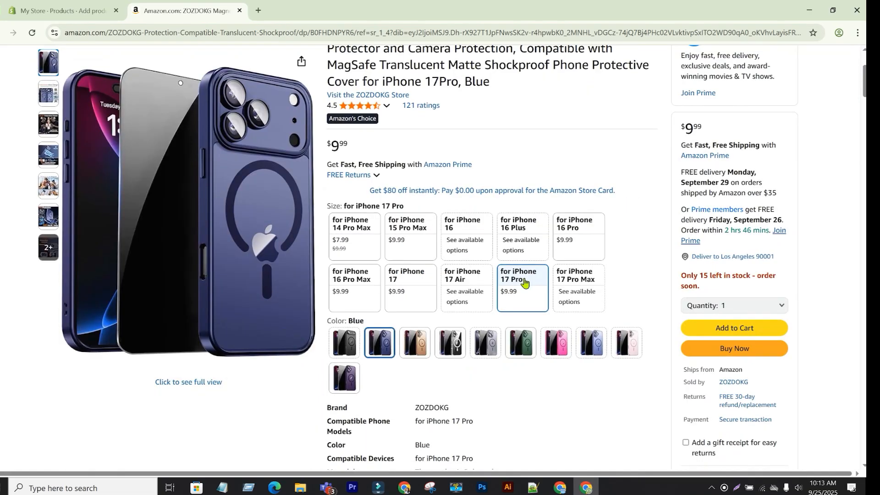
pyautogui.scroll(2, 523, 281)
pyautogui.tripleClick(439, 133)
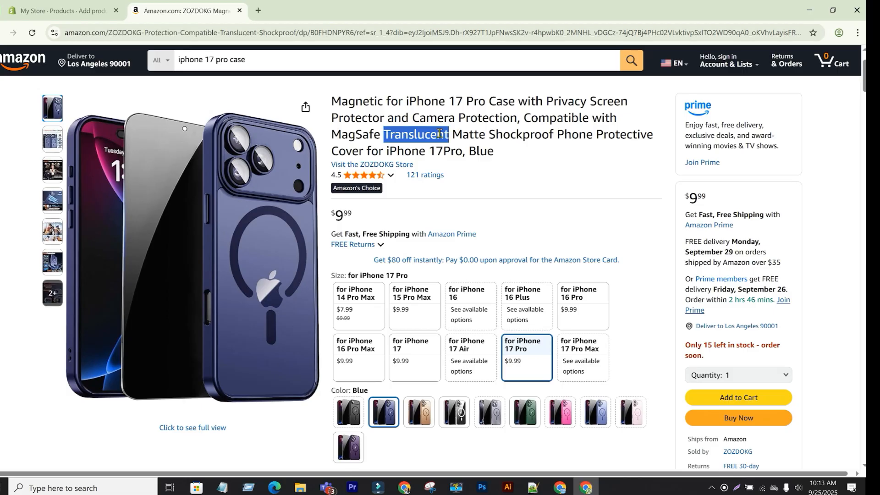
pyautogui.scroll(2, 534, 351)
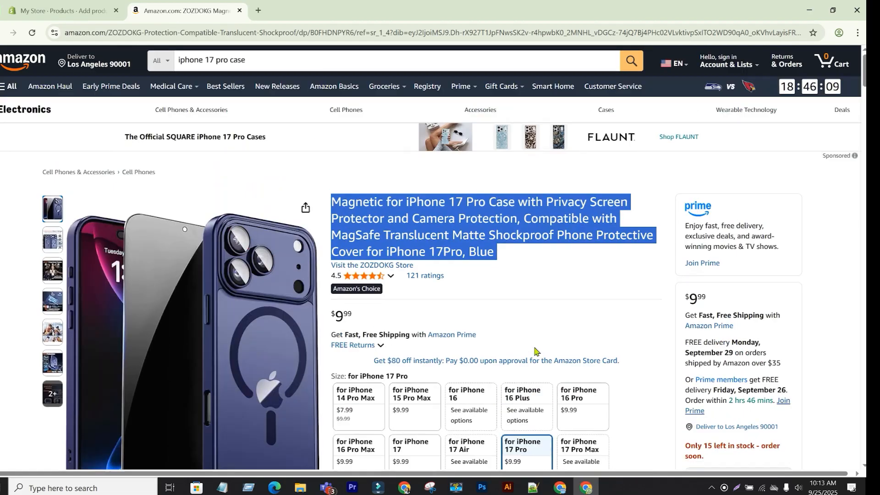
pyautogui.scroll(-6, 495, 399)
pyautogui.scroll(4, 418, 255)
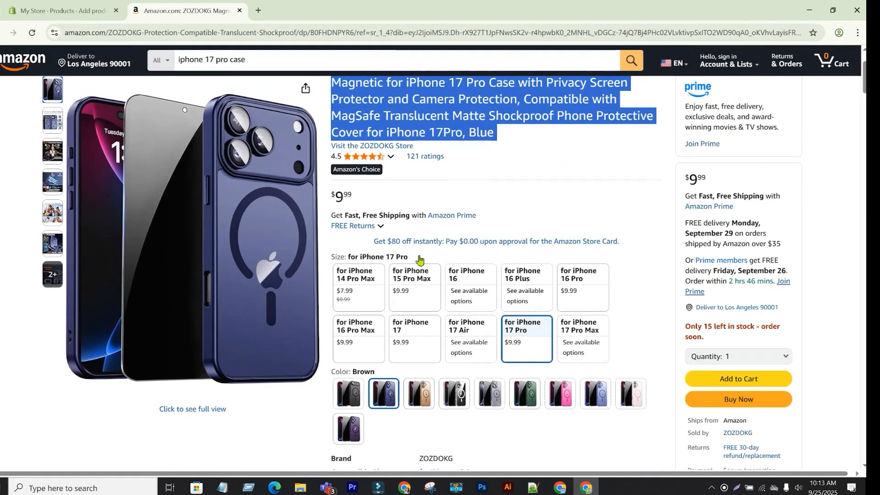
pyautogui.scroll(3, 417, 156)
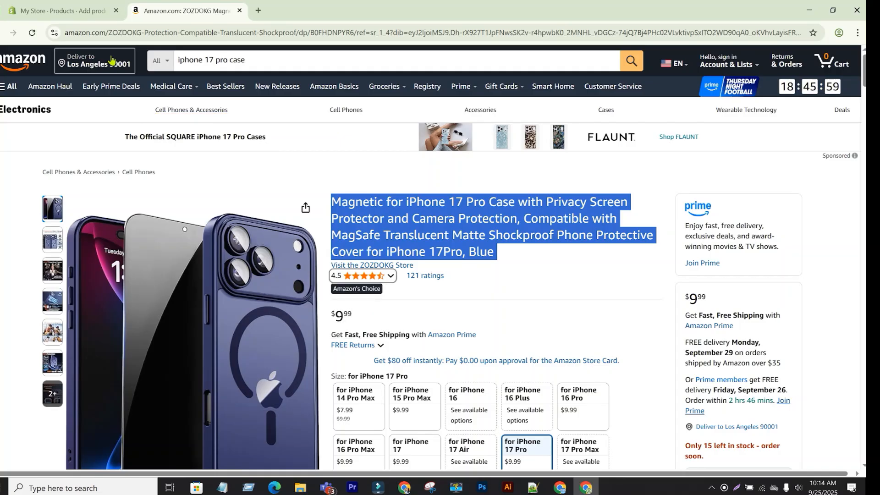
# - In the Shopify product form, generate a Persuasive-tone description using the copied Amazon title as features and keywords, and keep it
pyautogui.click(68, 10)
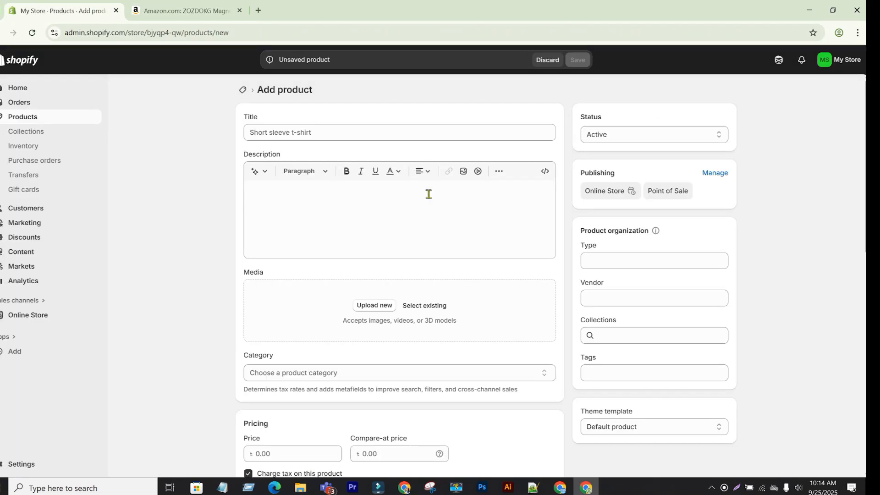
pyautogui.click(312, 214)
pyautogui.click(255, 171)
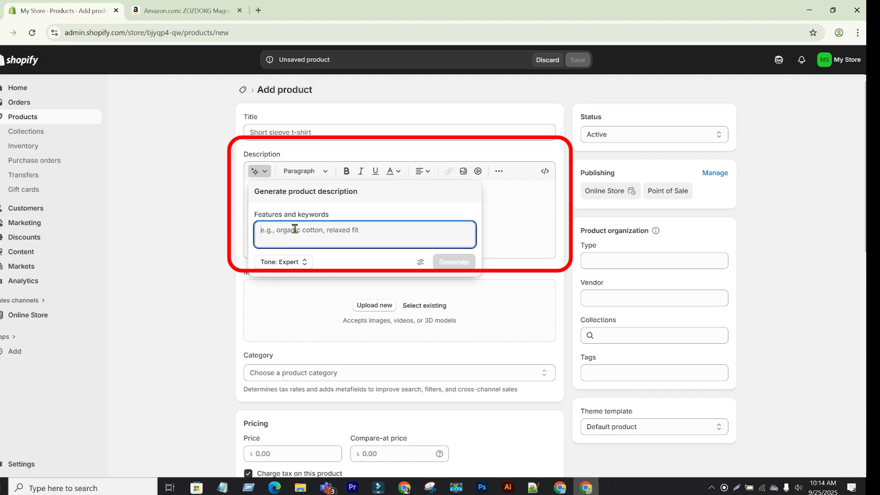
pyautogui.hotkey('ctrl', 'v')
pyautogui.click(452, 268)
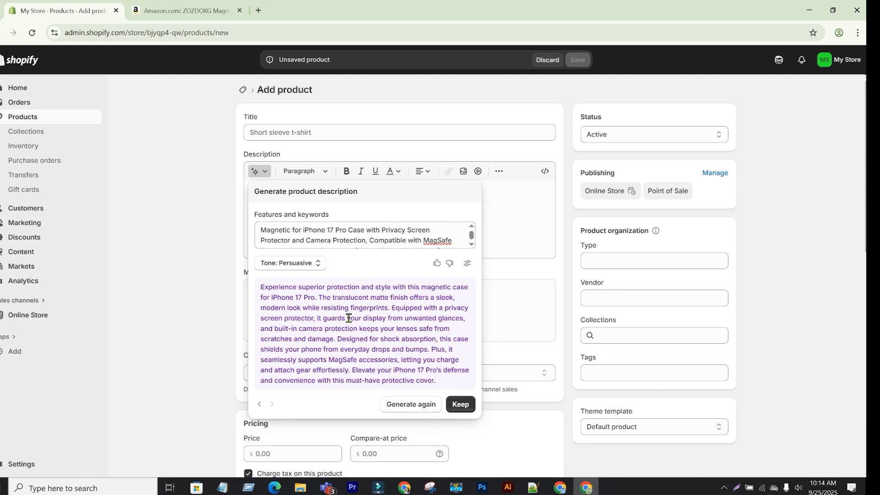
pyautogui.click(460, 404)
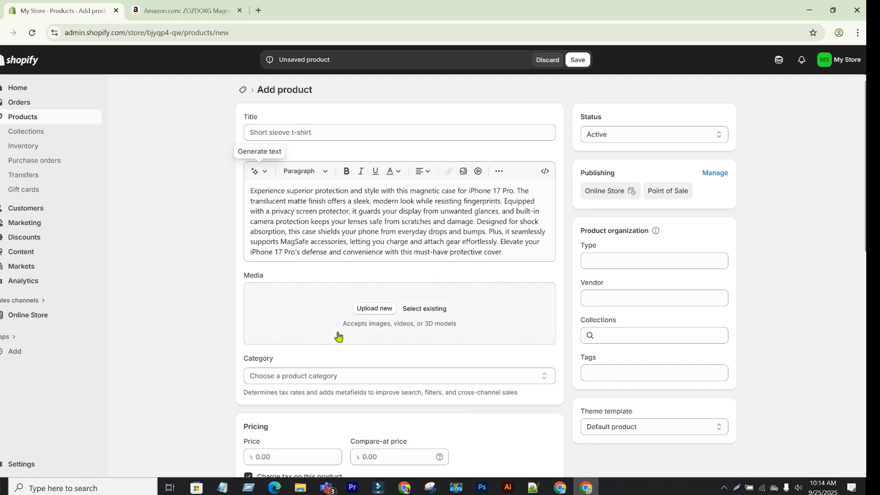
# - Replace the pasted Amazon title with one starting "iPhone 17 Pro Magnetic Case with Privacy Screen Protector, Matte Finish, Camera Protection"
pyautogui.click(328, 132)
pyautogui.hotkey('ctrl', 'v')
pyautogui.hotkey('ctrl', 'a')
pyautogui.press('BackSpace')
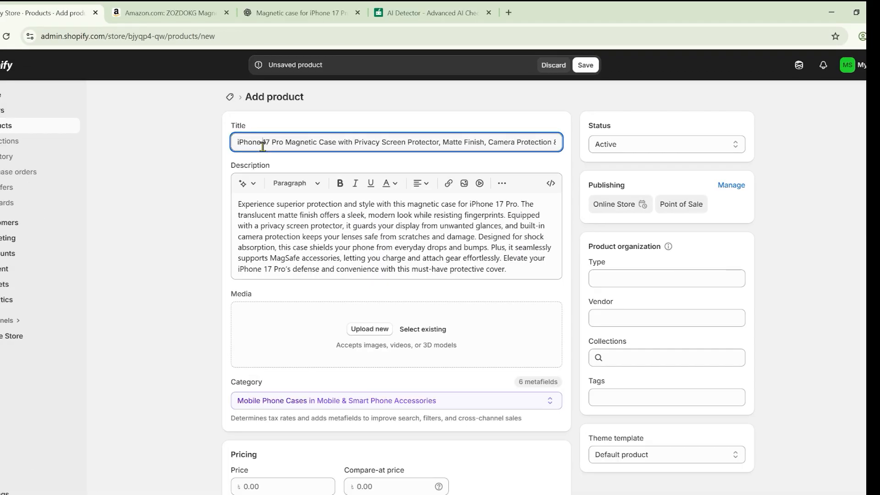
# - Review the filled-in description, the suggested product category and the empty media and pricing sections
pyautogui.click(310, 225)
pyautogui.click(186, 266)
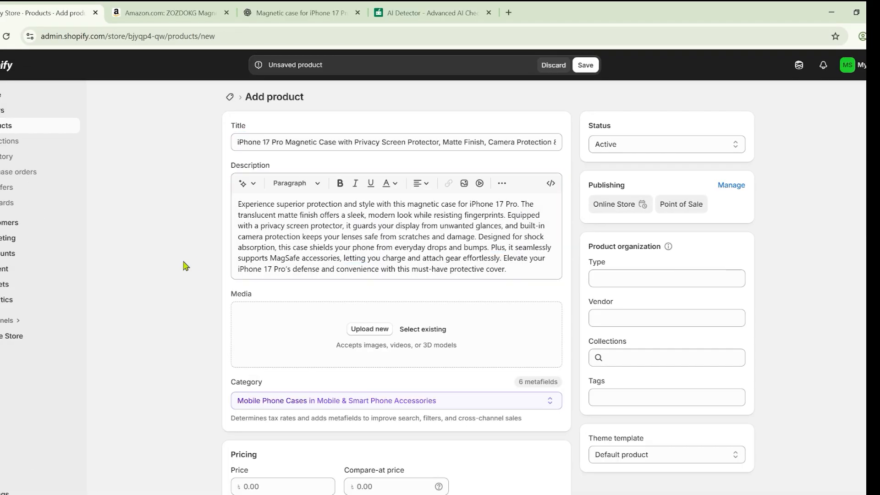
pyautogui.scroll(-1, 190, 352)
pyautogui.scroll(-2, 190, 352)
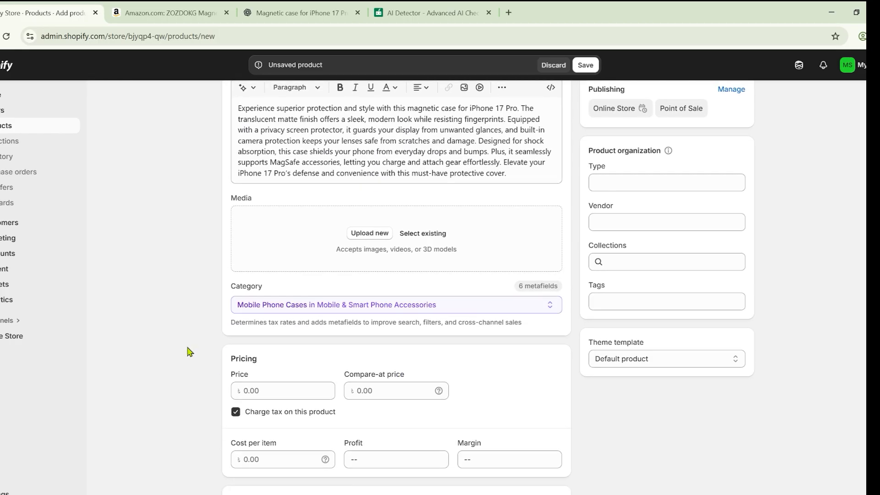
pyautogui.scroll(3, 190, 352)
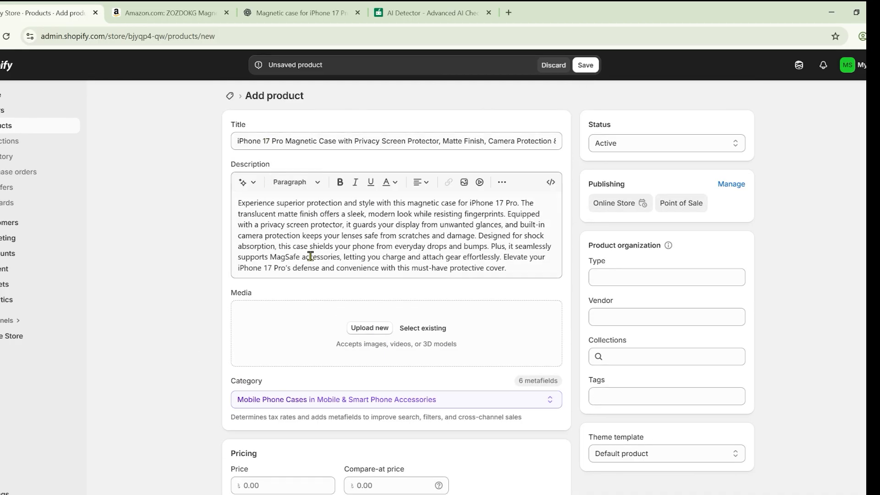
pyautogui.scroll(-2, 203, 249)
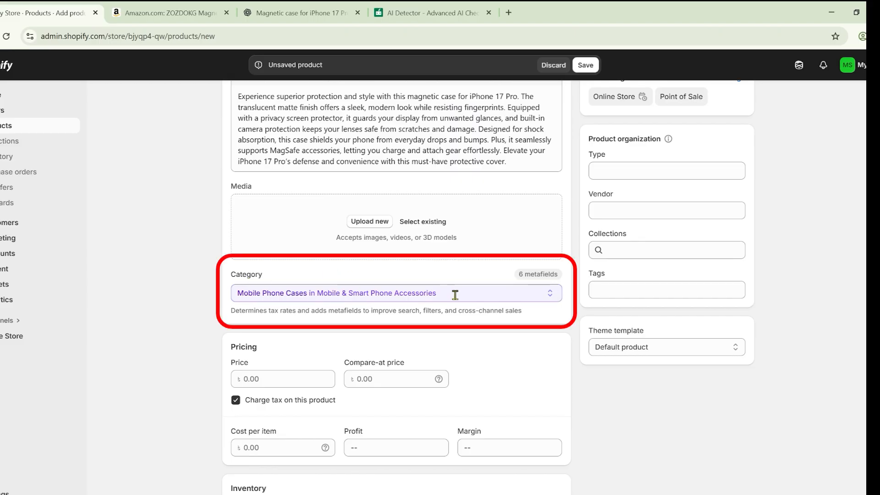
pyautogui.scroll(2, 455, 295)
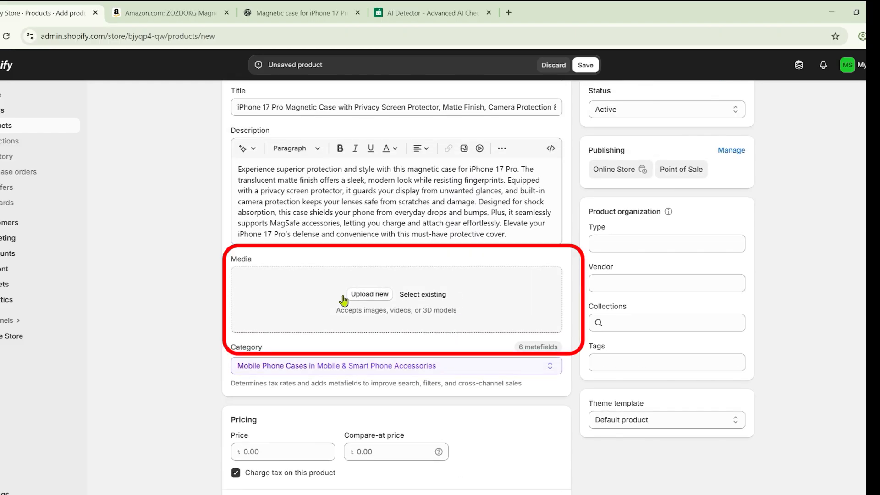
# - Open the blue case's main image from the Amazon listing at full size and save it as a JPEG to the Downloads folder
pyautogui.click(169, 7)
pyautogui.moveTo(167, 276)
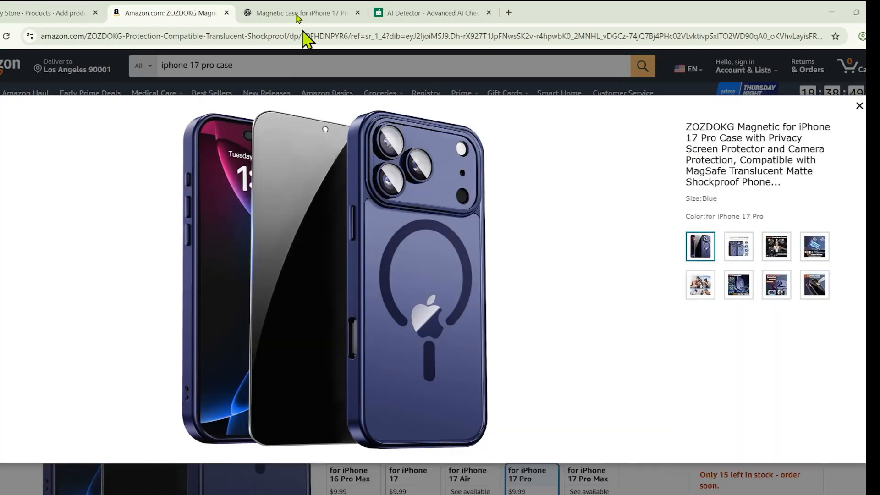
pyautogui.click(295, 11)
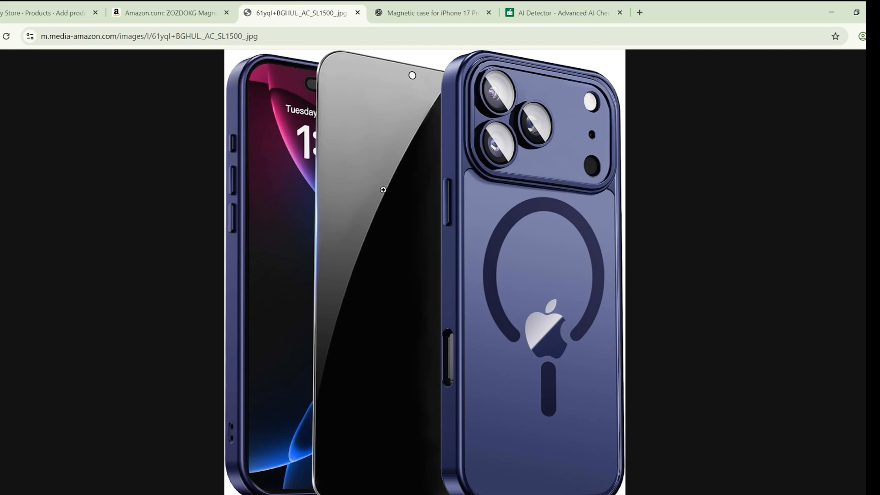
pyautogui.click(175, 9)
pyautogui.click(271, 6)
pyautogui.rightClick(364, 144)
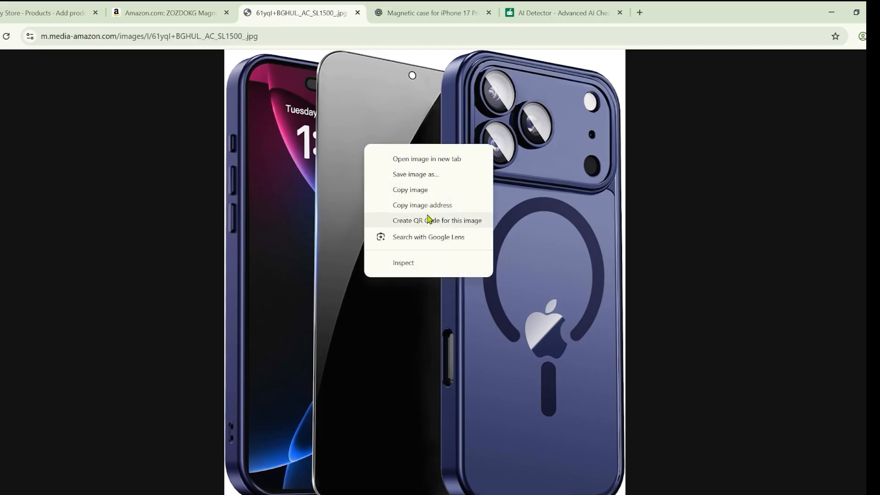
pyautogui.click(414, 180)
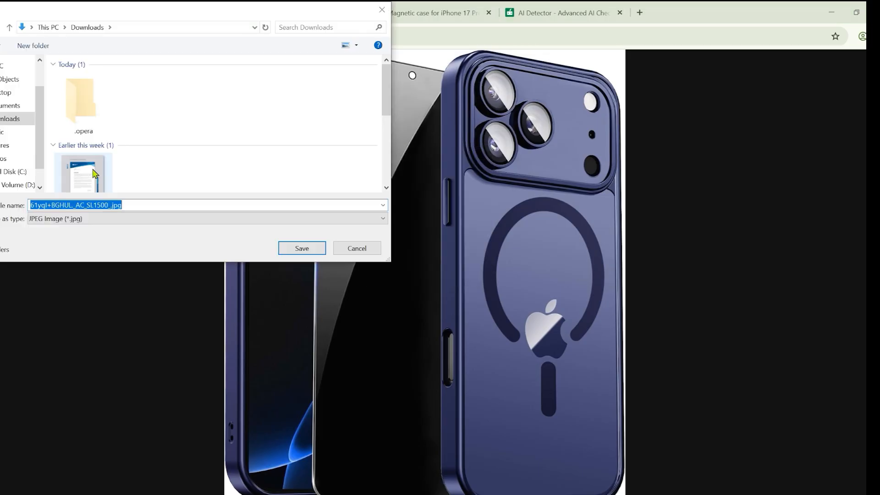
pyautogui.click(287, 248)
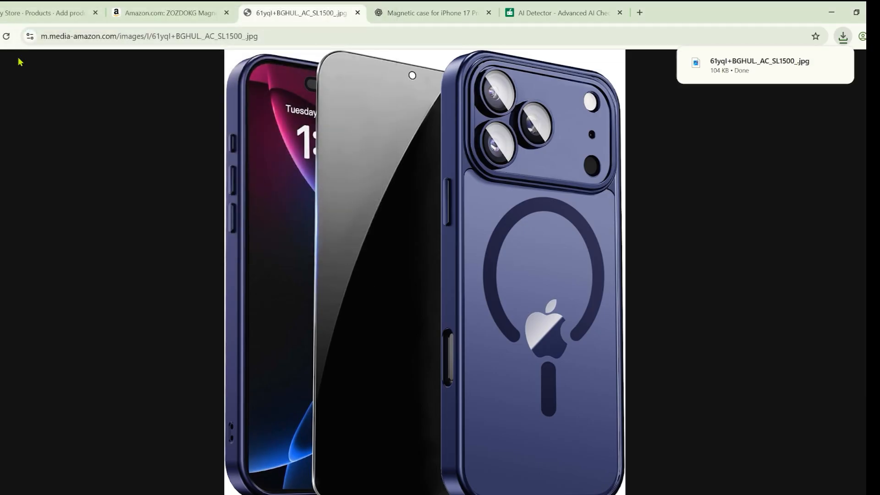
# - Back in the Shopify product form, upload the saved blue case image from Downloads to the product media
pyautogui.click(43, 12)
pyautogui.click(352, 297)
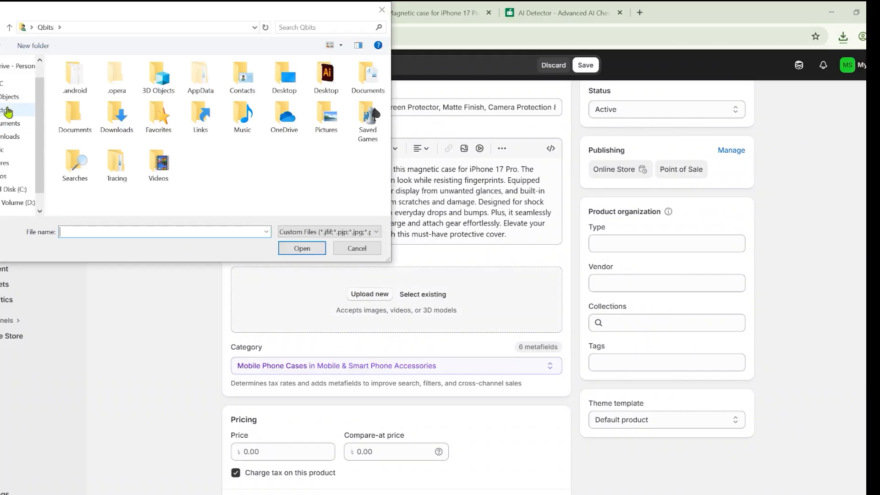
pyautogui.click(13, 137)
pyautogui.click(82, 122)
pyautogui.click(294, 248)
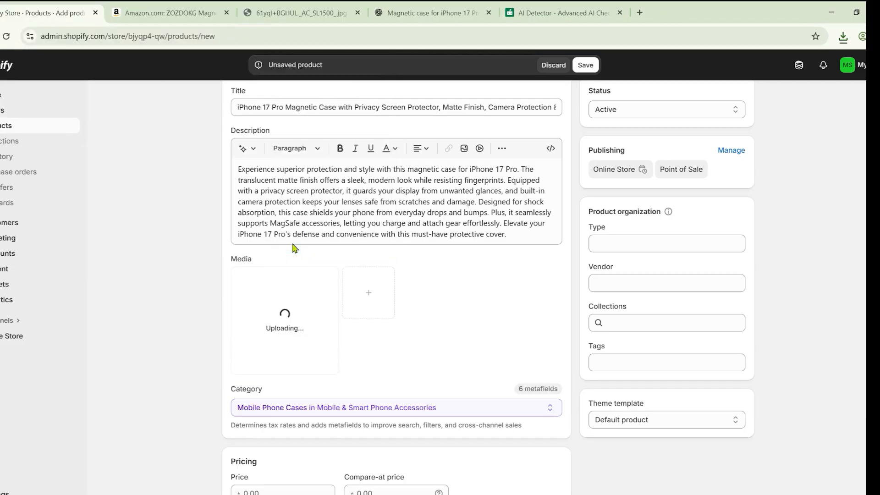
# - Start adding another media file from a URL and copy the address of the gold case image from the Amazon listing
pyautogui.click(386, 294)
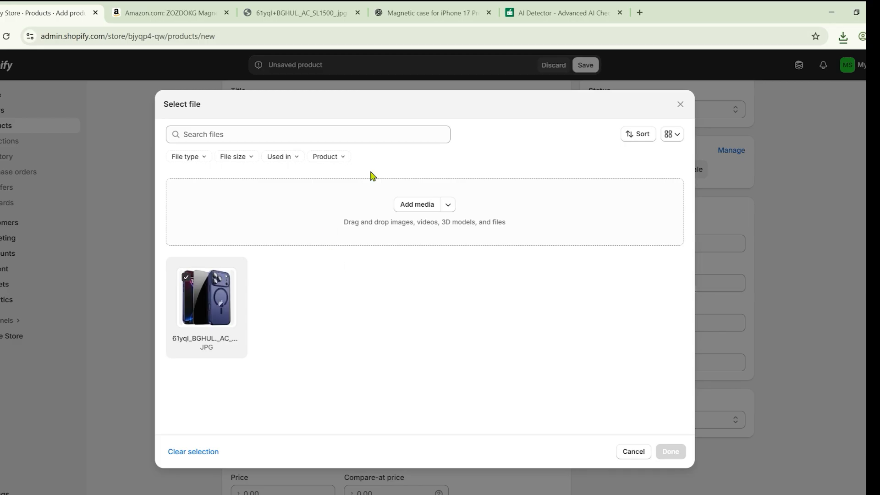
pyautogui.click(450, 207)
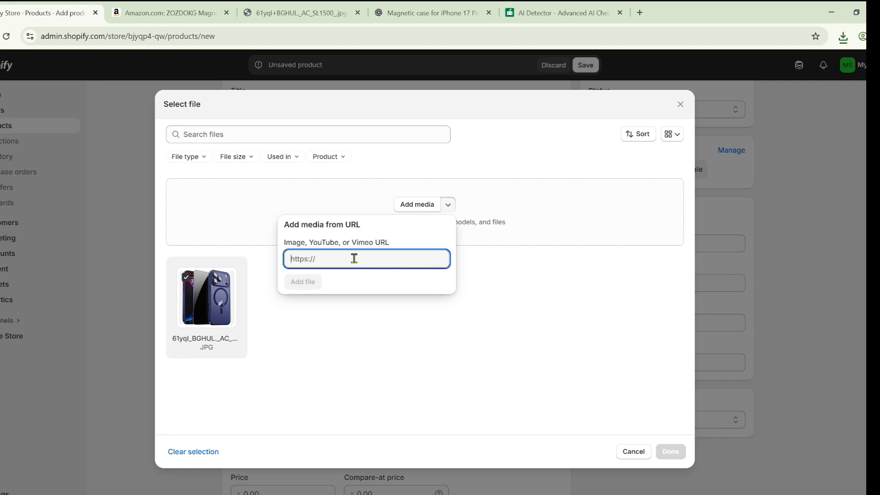
pyautogui.click(171, 7)
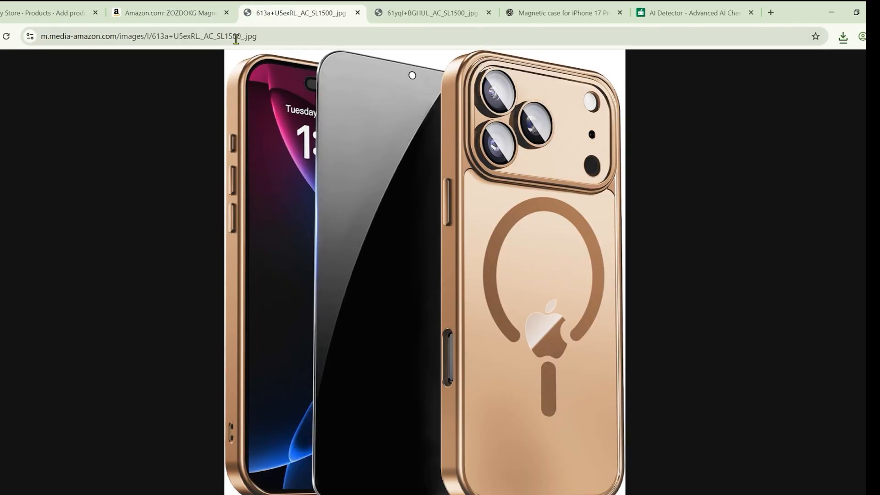
pyautogui.click(236, 36)
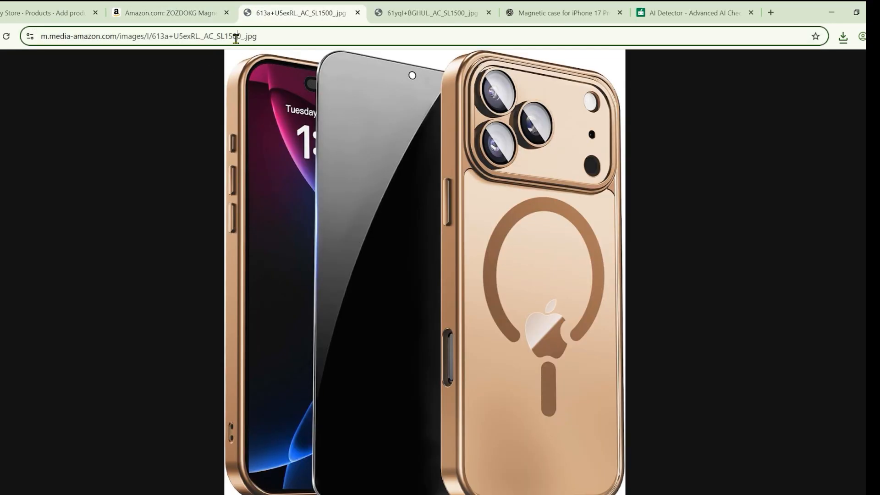
pyautogui.click(235, 37)
pyautogui.hotkey('ctrl', 'c')
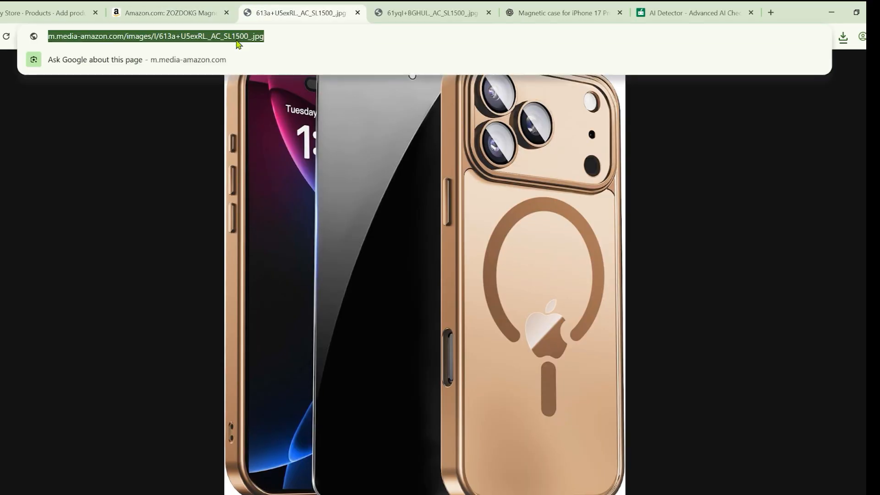
# - Add the gold case image to the Shopify product media from the copied URL and confirm the file selection
pyautogui.click(78, 6)
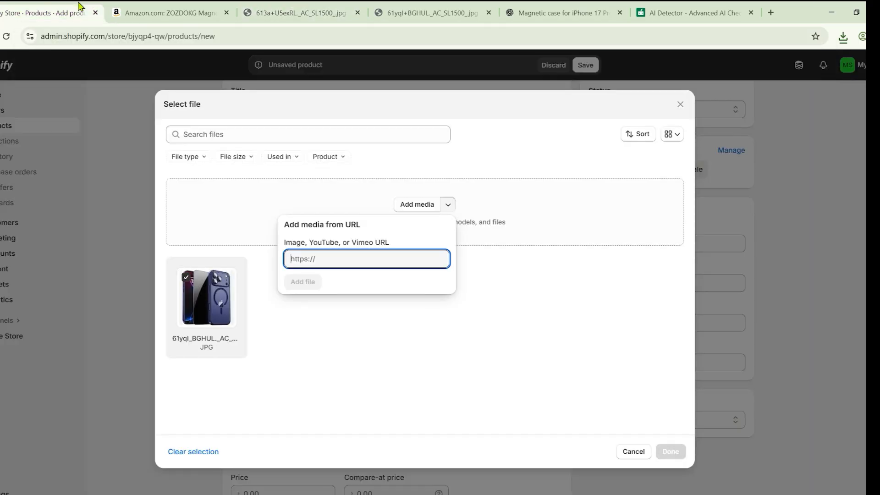
pyautogui.hotkey('ctrl', 'v')
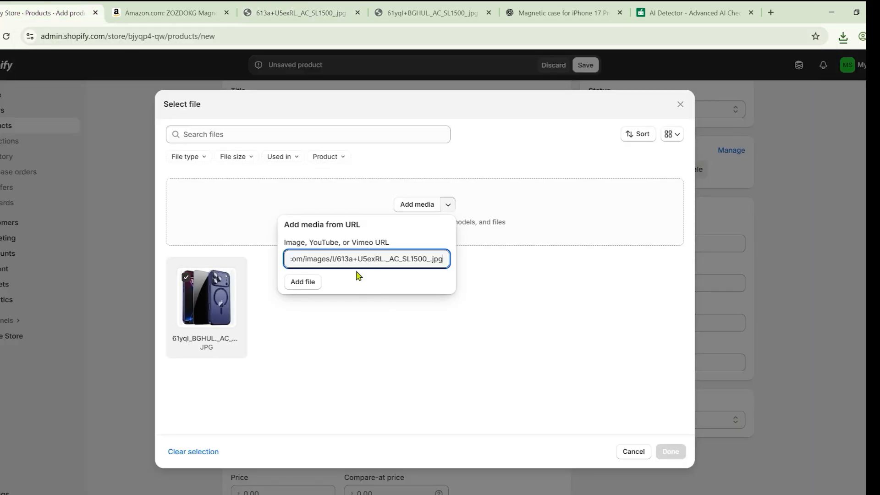
pyautogui.click(296, 281)
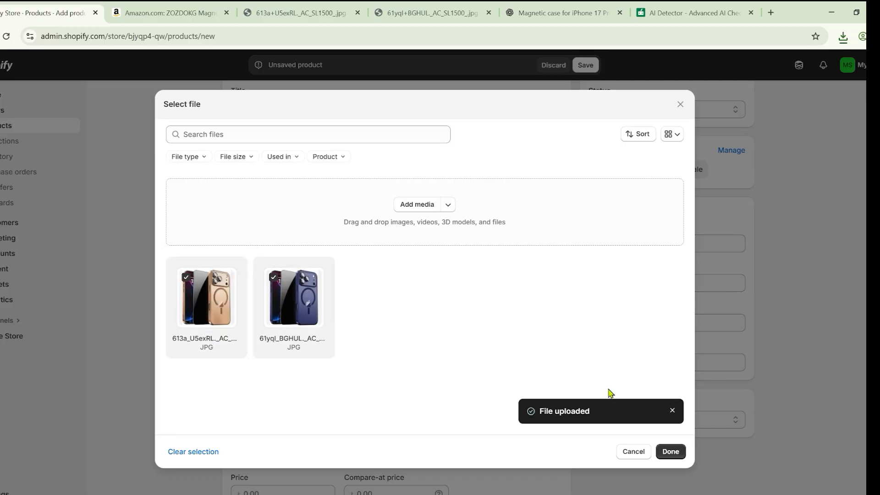
pyautogui.click(667, 452)
# - In the pricing section, set the compare-at price to 39 and the price to 29.99
pyautogui.scroll(-5, 324, 403)
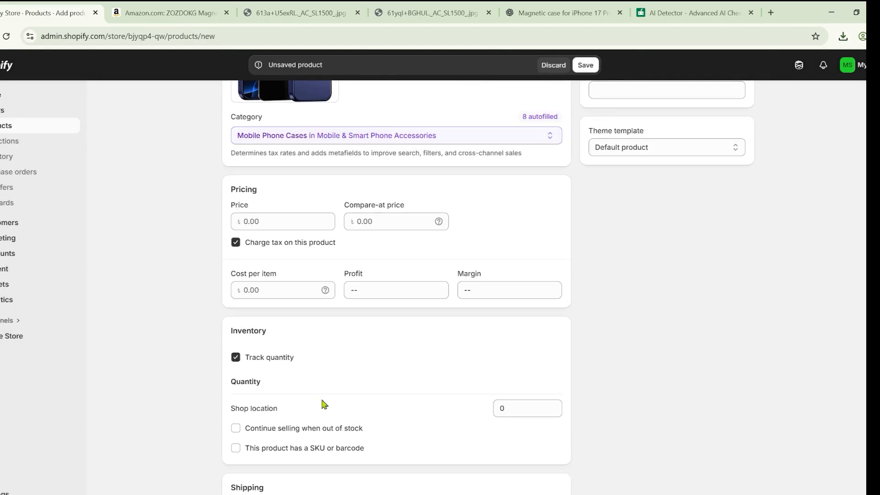
pyautogui.click(291, 223)
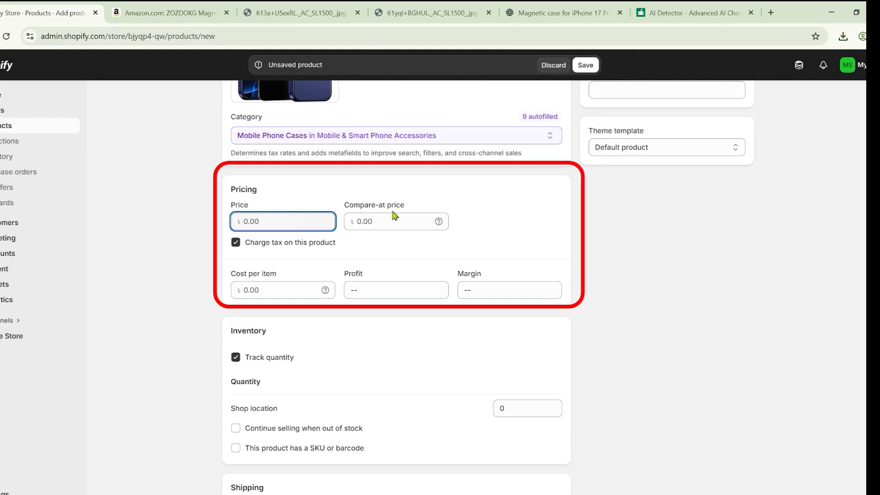
pyautogui.click(383, 222)
pyautogui.moveTo(438, 223)
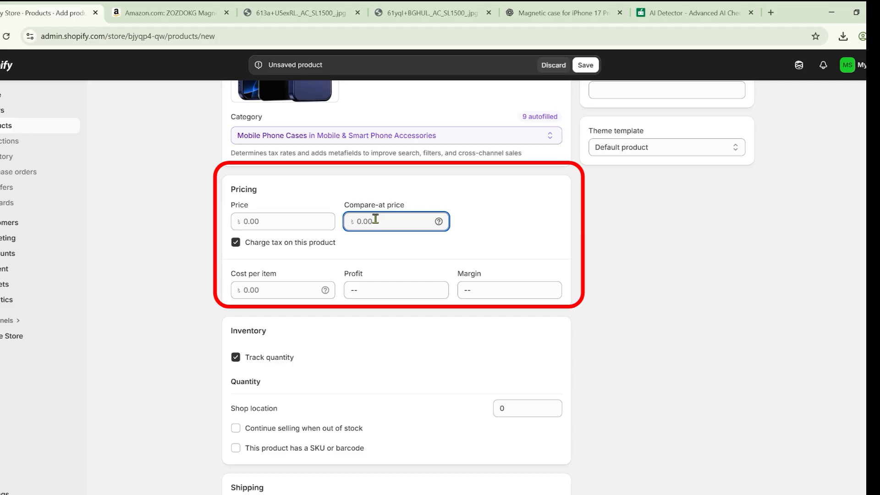
pyautogui.click(276, 221)
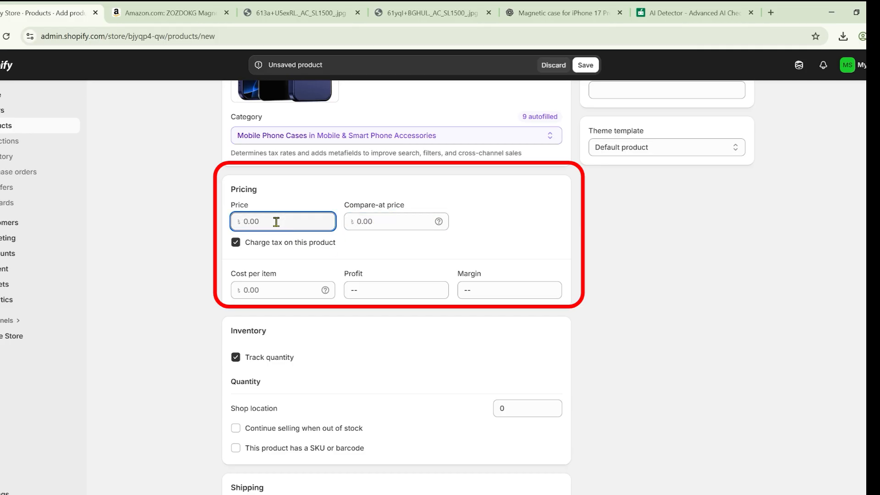
pyautogui.click(368, 223)
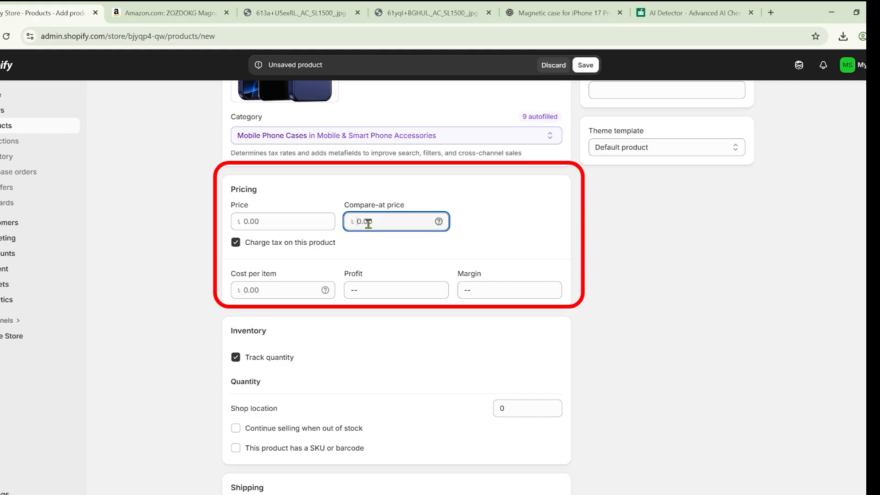
pyautogui.write('9')
pyautogui.click(294, 220)
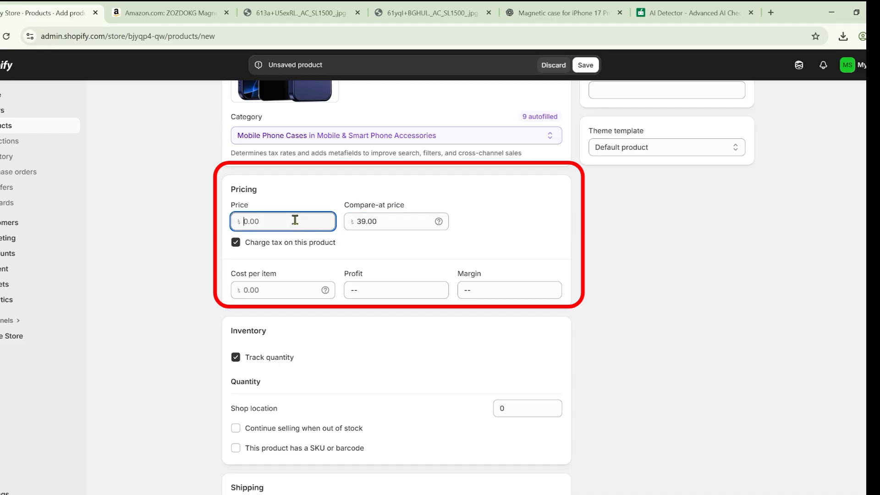
pyautogui.write('.99')
# - Correct the compare-at price to 39.99
pyautogui.click(392, 222)
pyautogui.press('BackSpace')
pyautogui.press('BackSpace')
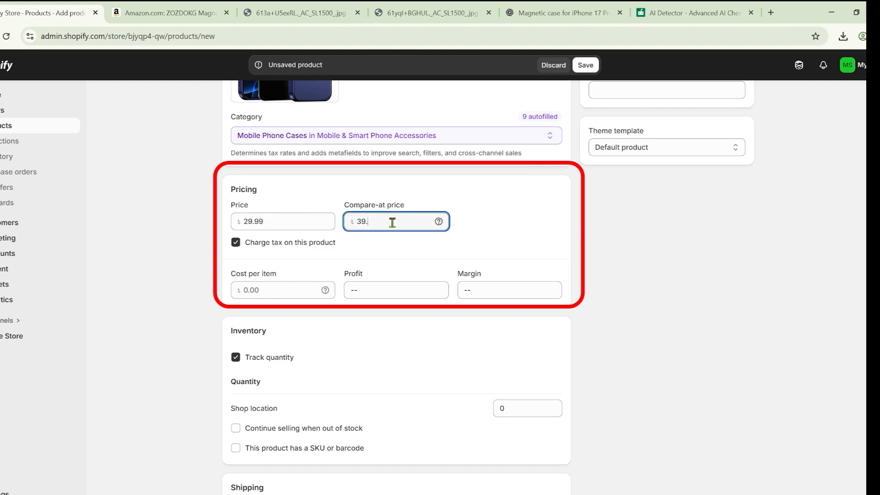
pyautogui.write('99')
pyautogui.click(170, 283)
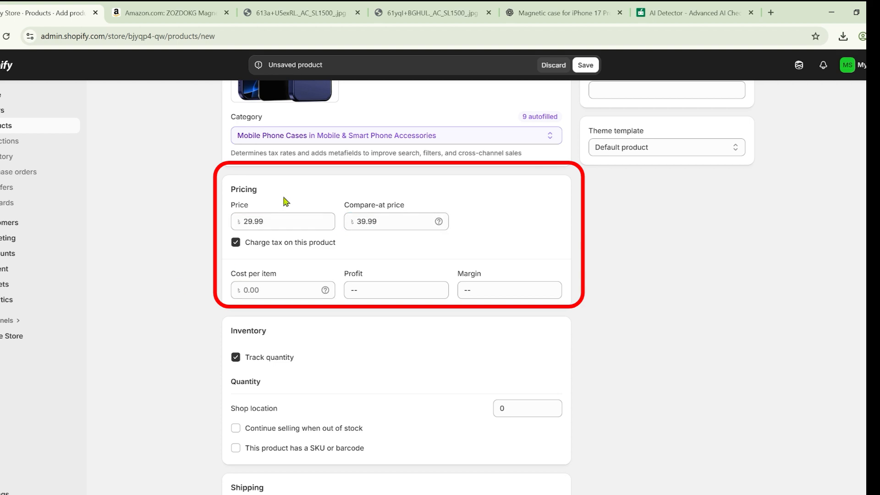
# - Set the cost per item to 9 so that profit and margin are calculated
pyautogui.moveTo(323, 292)
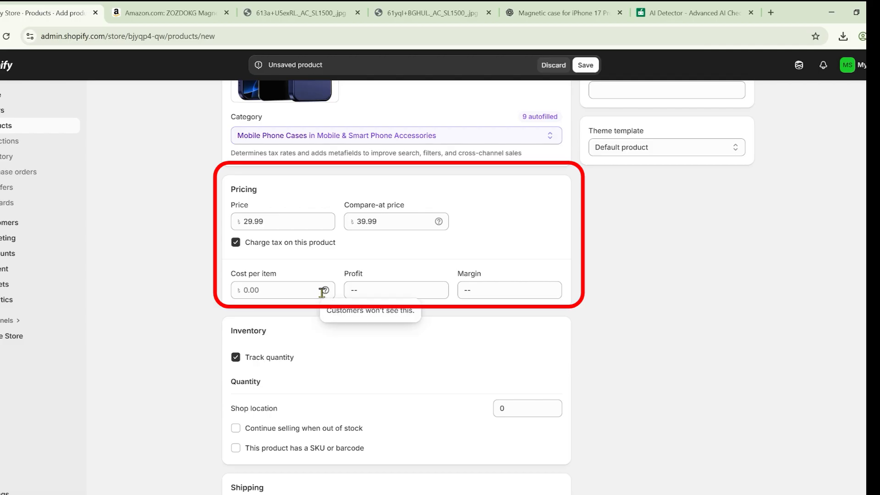
pyautogui.click(283, 290)
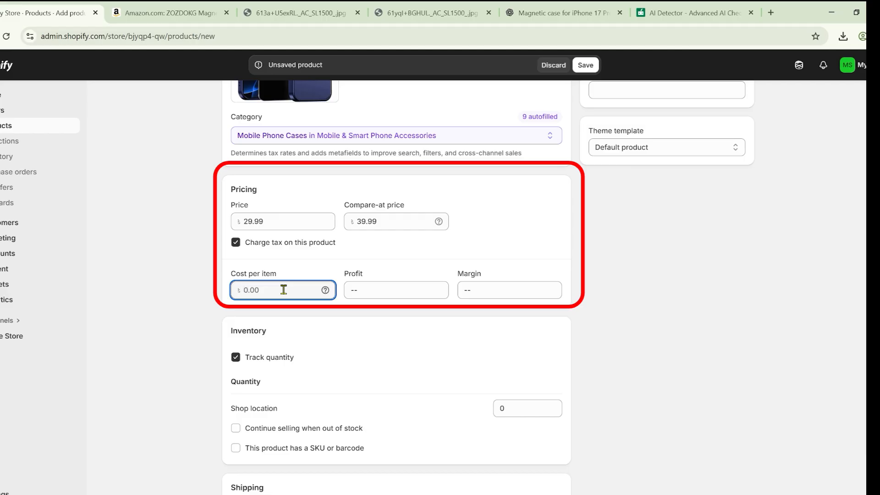
pyautogui.write('9')
pyautogui.click(166, 304)
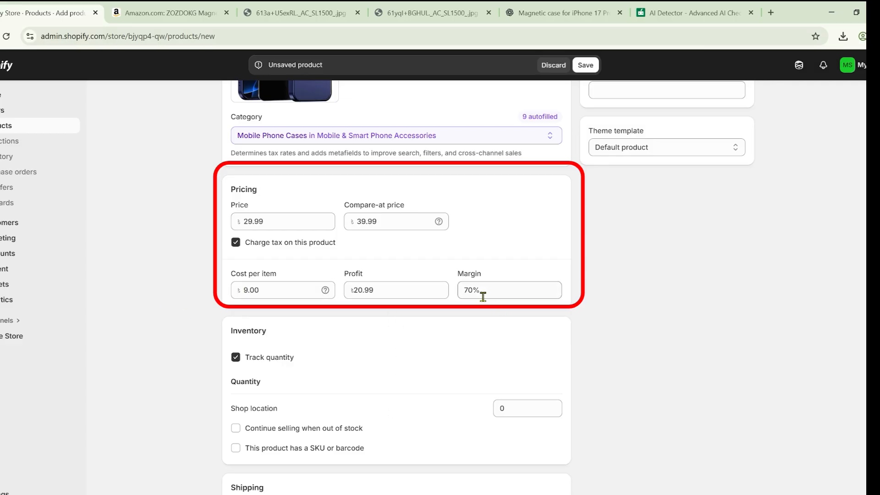
# - Set the inventory quantity at the shop location to 5
pyautogui.scroll(-4, 280, 257)
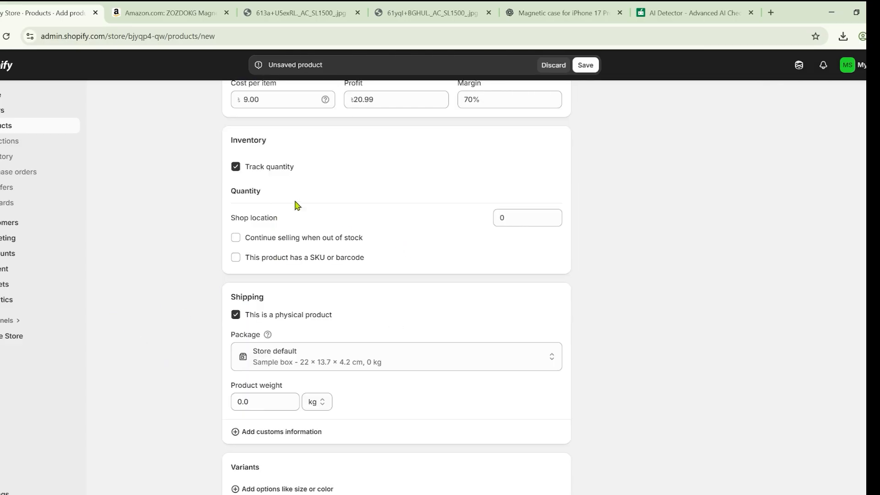
pyautogui.click(519, 220)
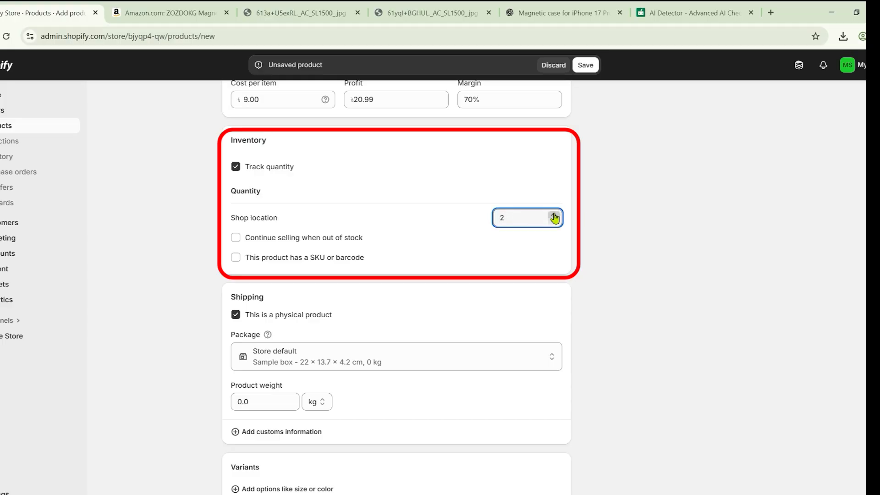
pyautogui.write('5')
pyautogui.click(166, 237)
# - Mark the product as having a SKU or barcode and enter sHOPIFY2025 as the SKU, leaving the barcode empty
pyautogui.scroll(-5, 165, 237)
pyautogui.scroll(3, 165, 237)
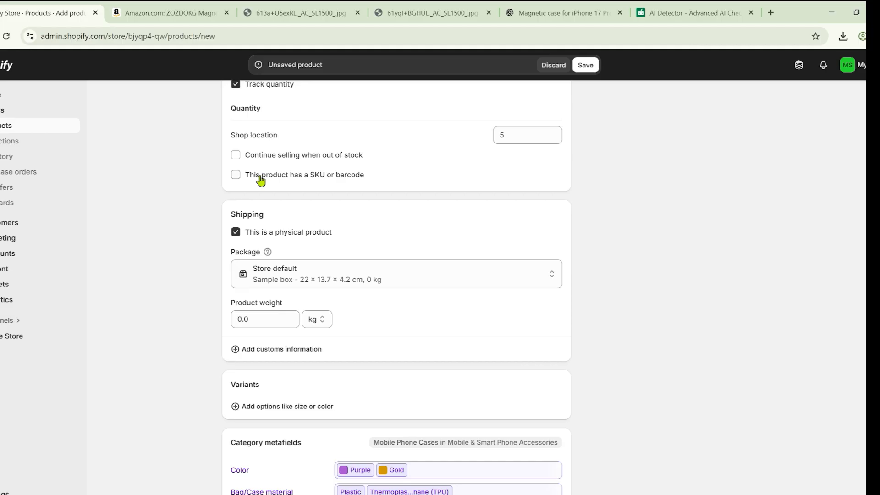
pyautogui.click(307, 176)
pyautogui.click(304, 218)
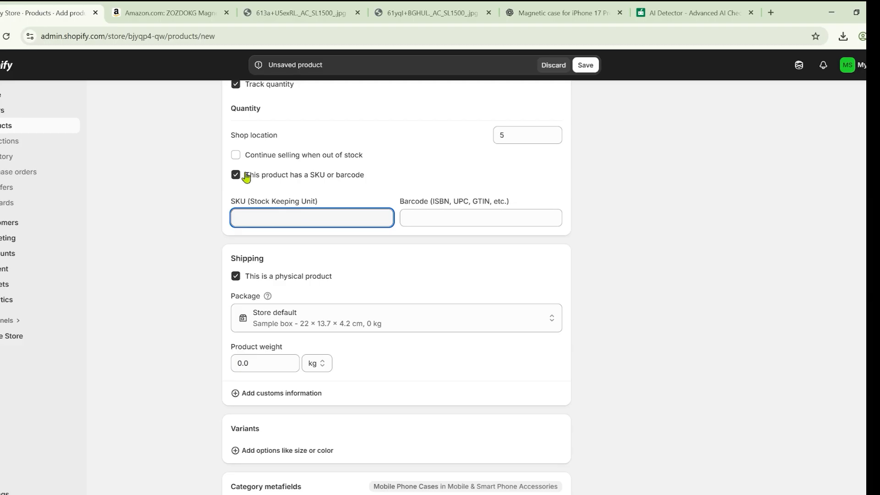
pyautogui.write('sHOPIFY')
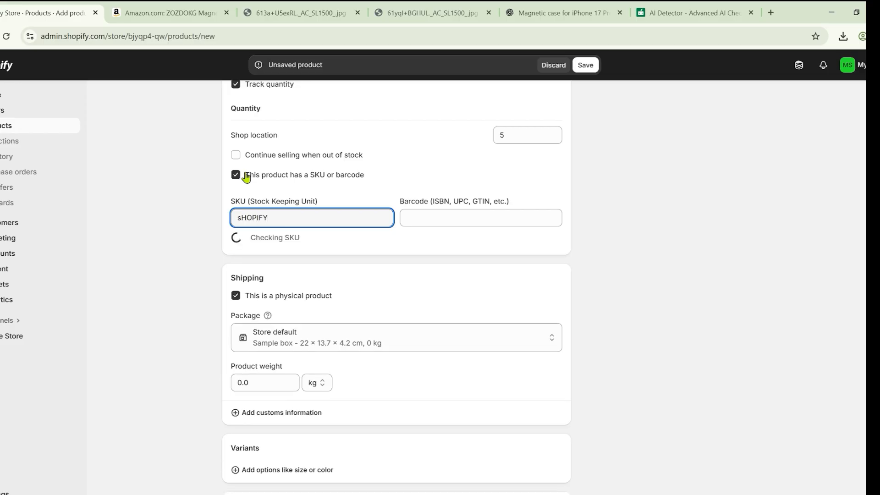
pyautogui.write('2025')
pyautogui.click(447, 223)
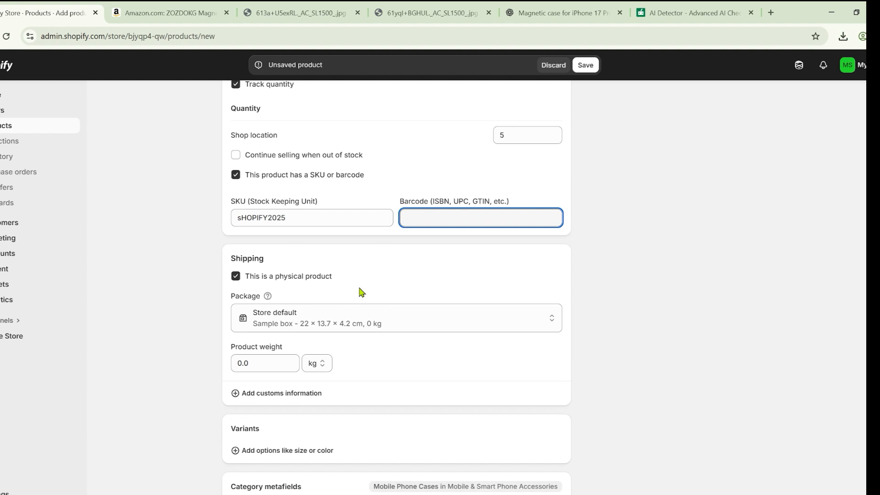
# - Set the product weight in the shipping details to 0.5 lb
pyautogui.scroll(-3, 271, 240)
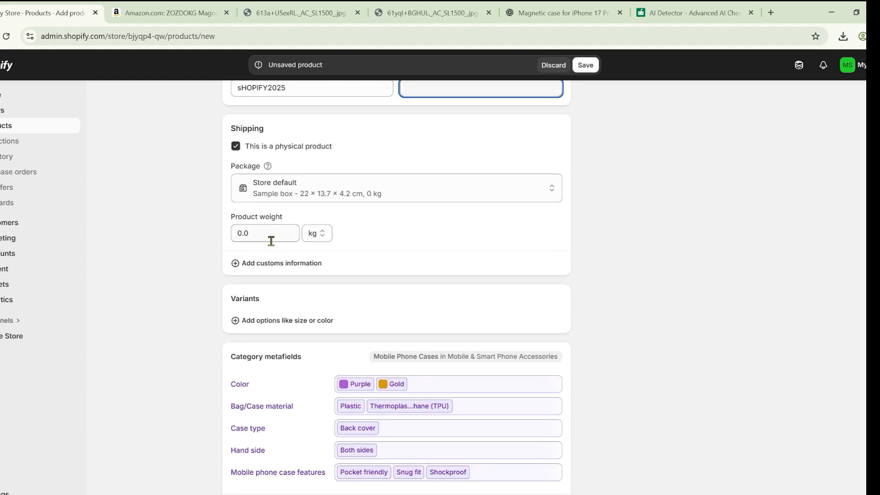
pyautogui.click(271, 240)
pyautogui.doubleClick(270, 241)
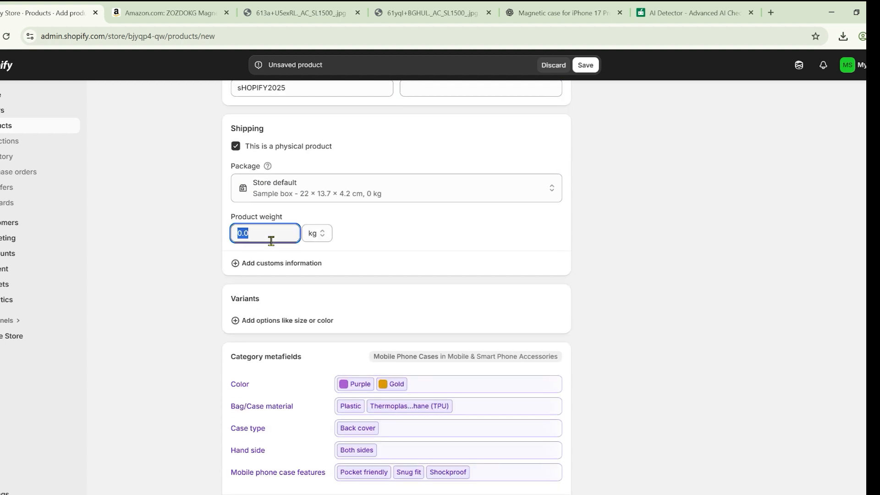
pyautogui.click(323, 235)
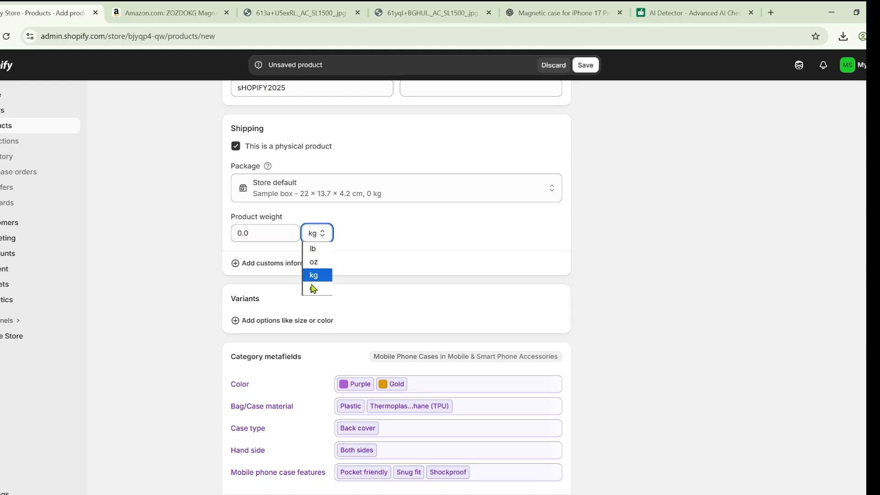
pyautogui.click(313, 247)
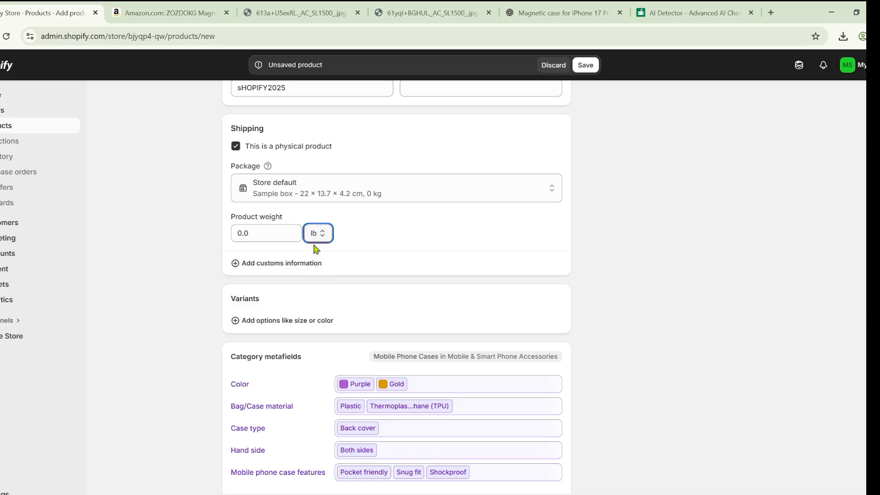
pyautogui.doubleClick(248, 235)
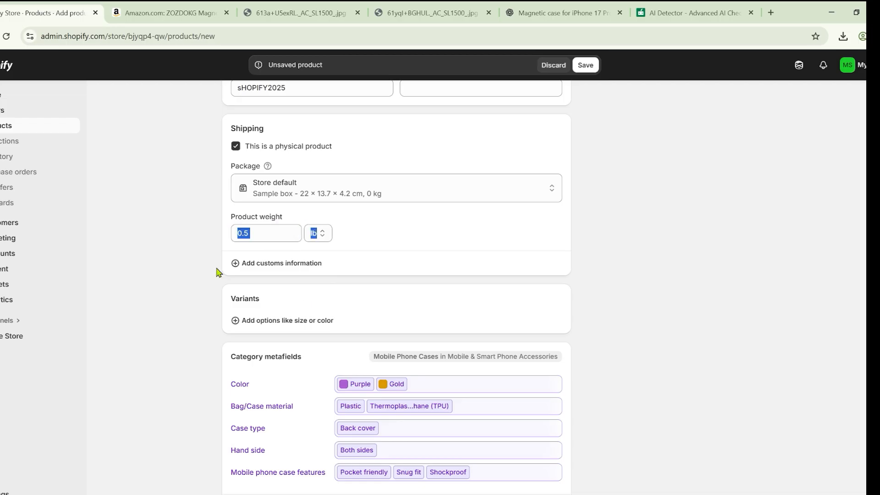
pyautogui.write('0.5')
pyautogui.click(189, 251)
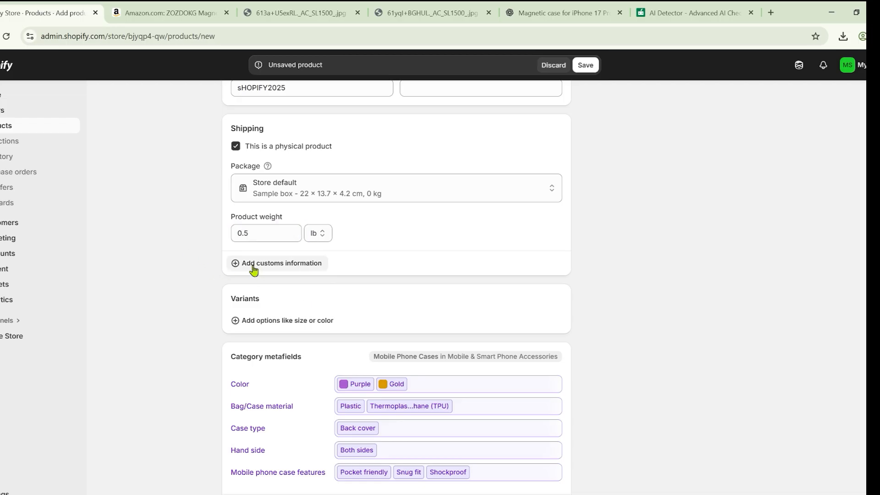
# - Add customs information with United States as the country of origin, leaving the HS code empty
pyautogui.click(253, 265)
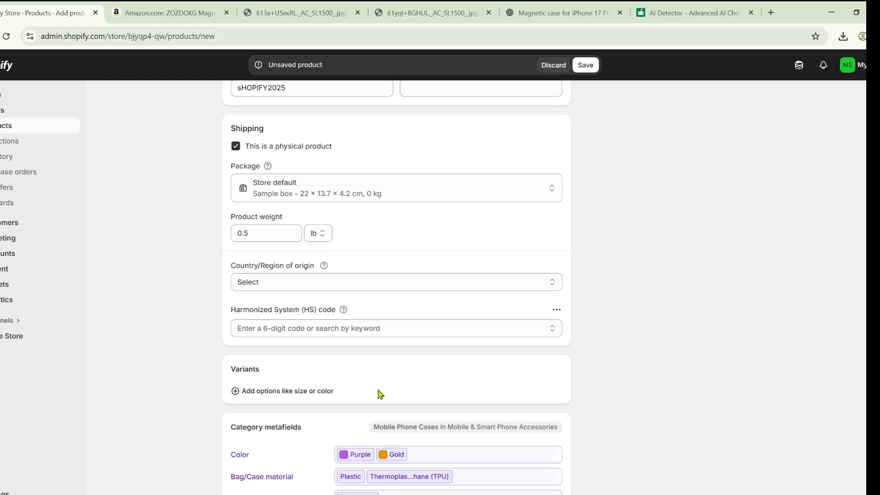
pyautogui.click(337, 287)
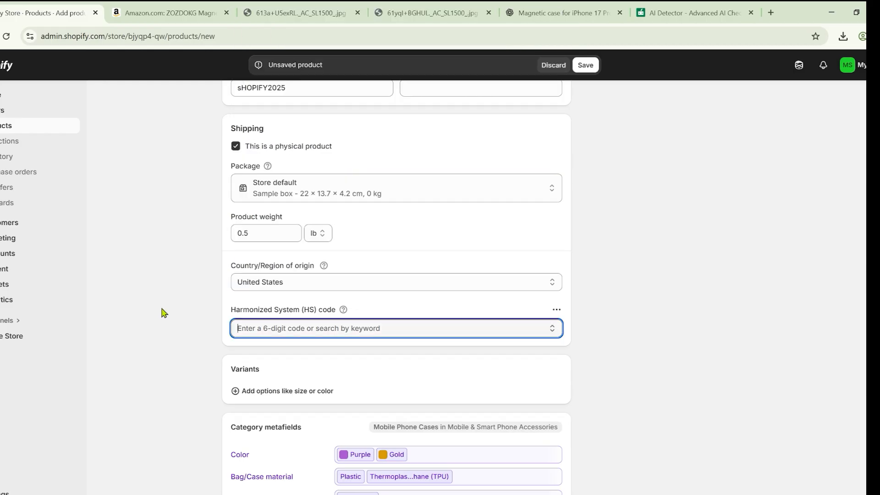
# - Add Color as a variant option with the suggested values Purple and Gold
pyautogui.scroll(-4, 161, 309)
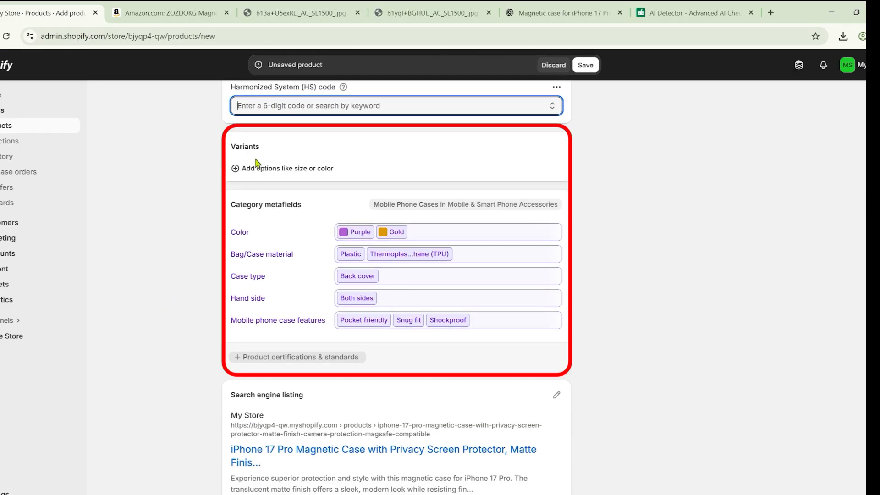
pyautogui.click(260, 178)
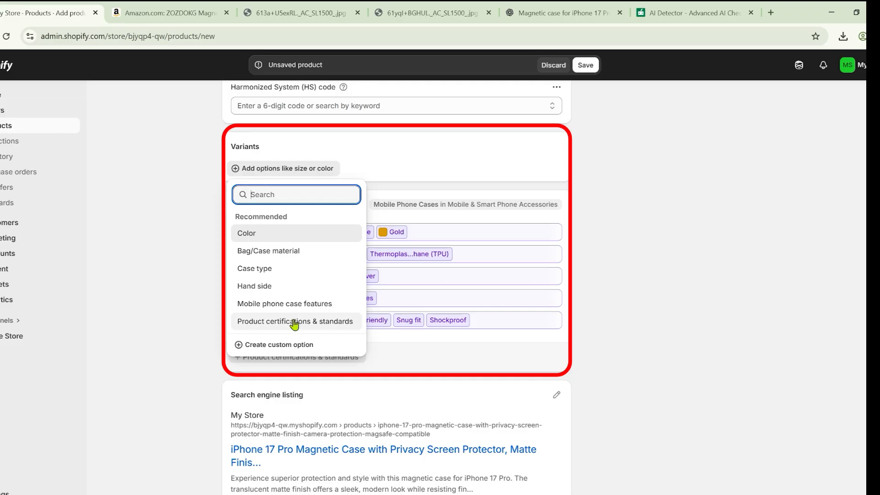
pyautogui.click(270, 238)
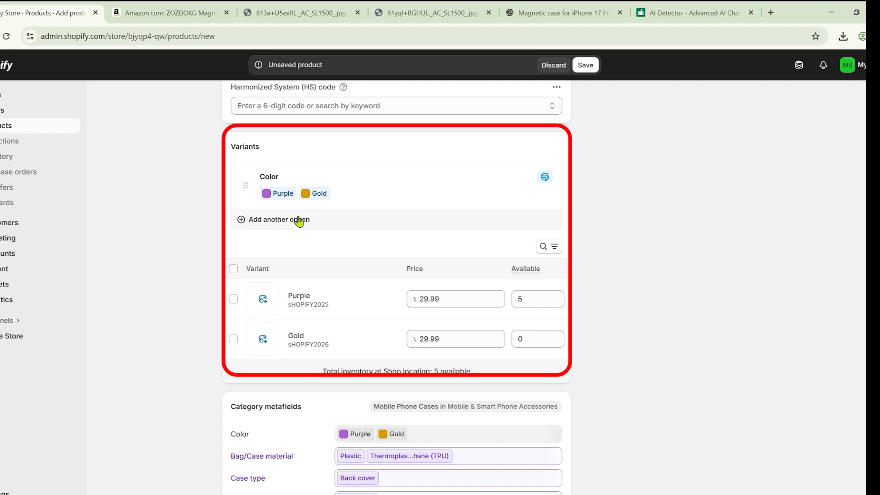
# - Start adding another variant option and look over the Amazon listing for the case, closing its enlarged image view
pyautogui.click(285, 224)
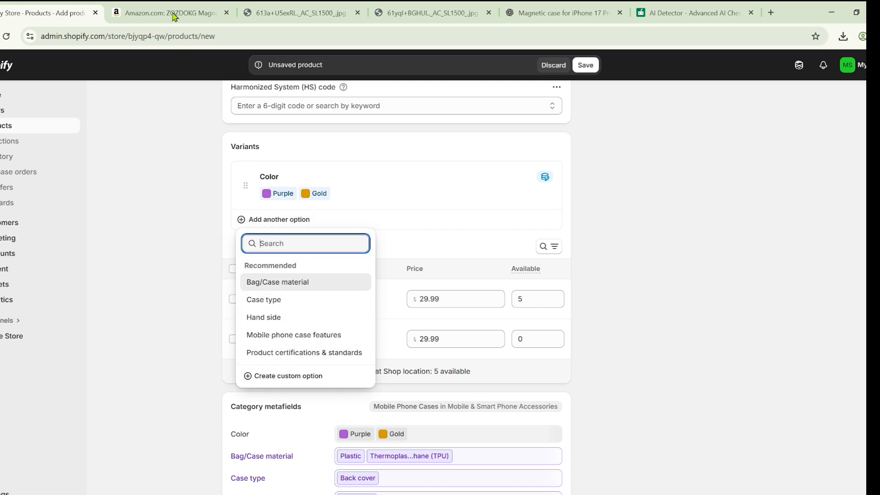
pyautogui.click(156, 6)
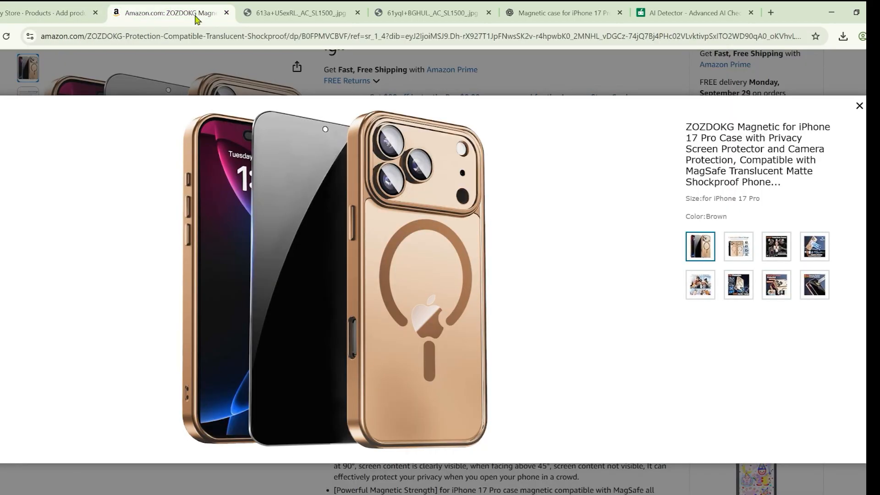
pyautogui.click(859, 107)
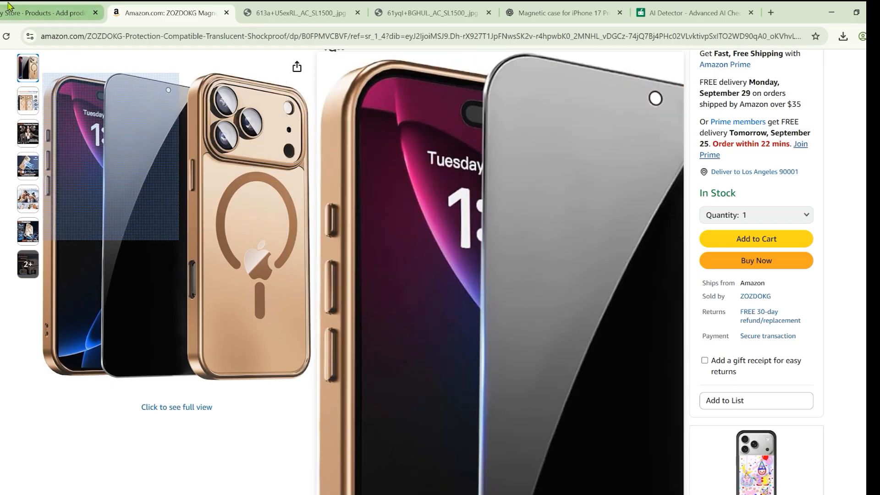
pyautogui.click(9, 6)
pyautogui.write('SIZE')
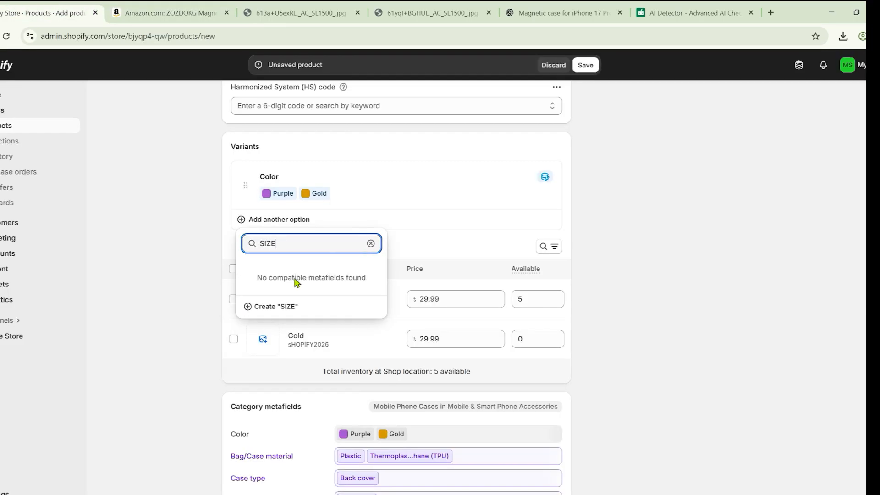
pyautogui.press('BackSpace')
pyautogui.press('BackSpace')
pyautogui.press('BackSpace')
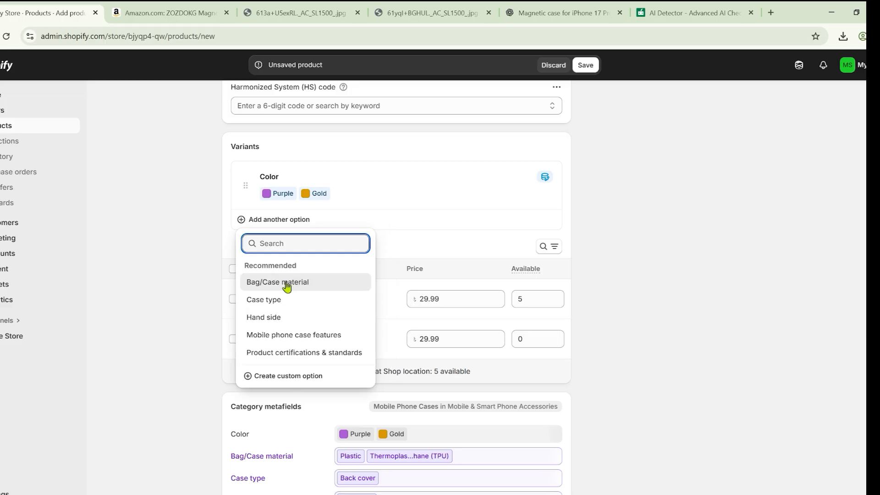
# - Create a custom variant option named Size and enter iPhone 17 as its first value, consulting the Amazon listing
pyautogui.click(286, 376)
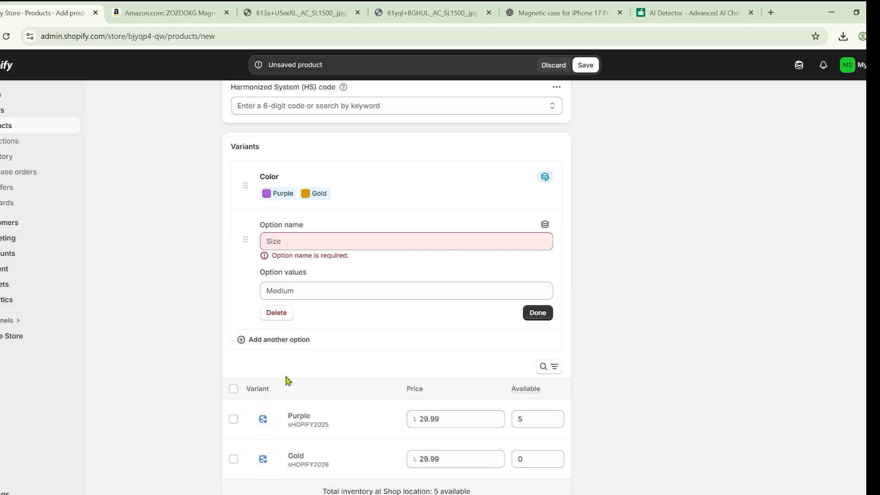
pyautogui.click(284, 241)
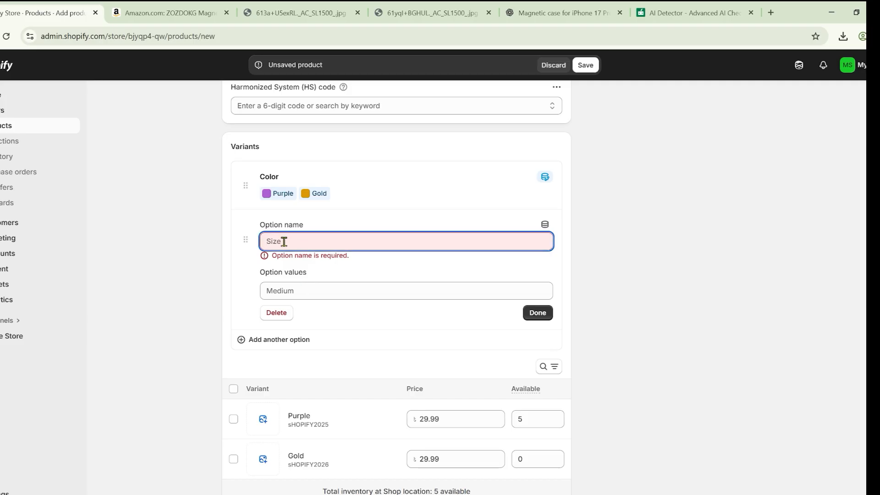
pyautogui.write('Size')
pyautogui.click(311, 278)
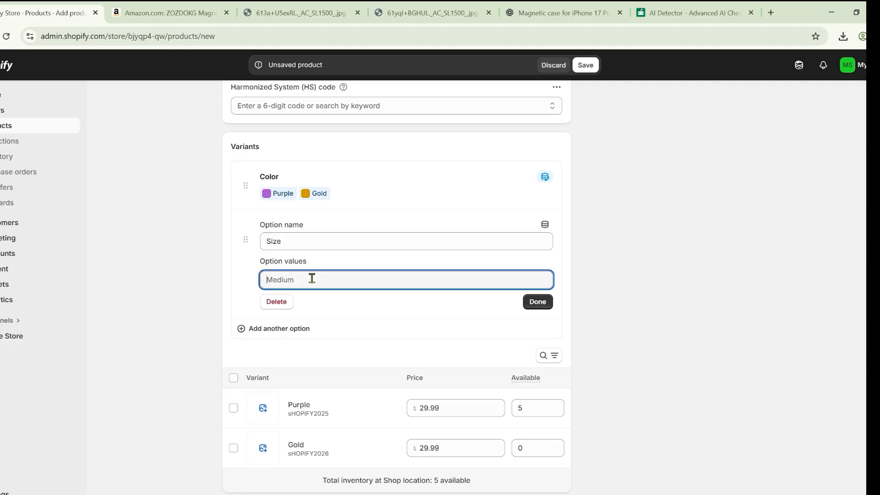
pyautogui.click(170, 13)
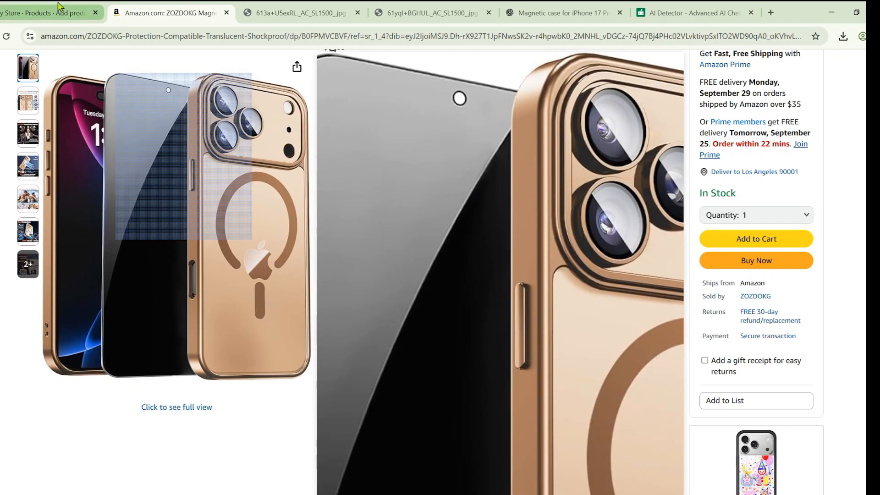
pyautogui.click(58, 7)
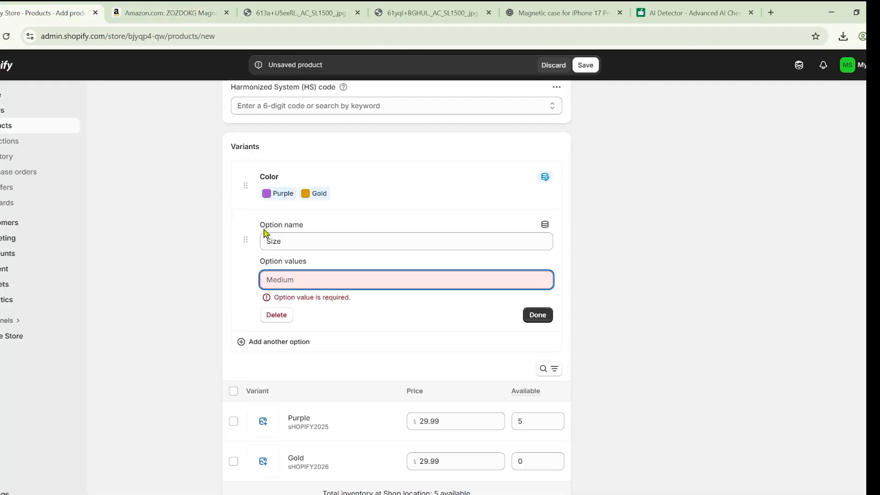
pyautogui.write('I')
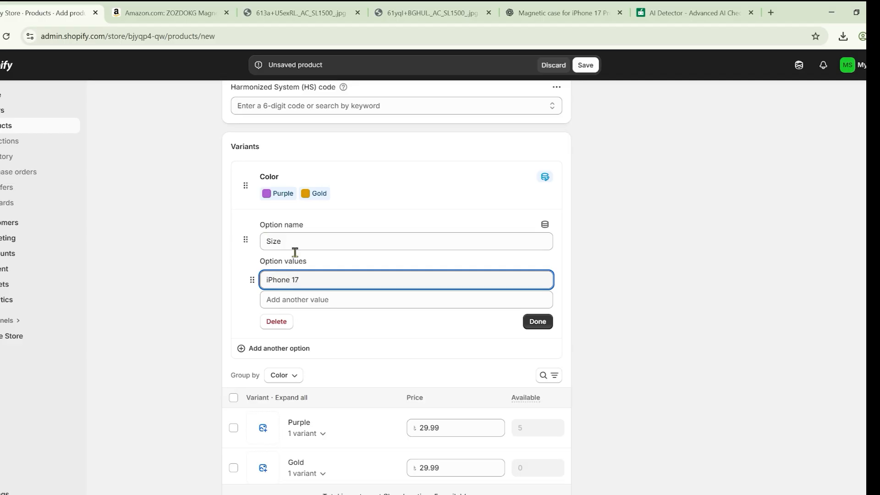
# - Add iPhone 17 Pro and iPhone 17 Pro Max as further Size values and finish the option
pyautogui.click(312, 304)
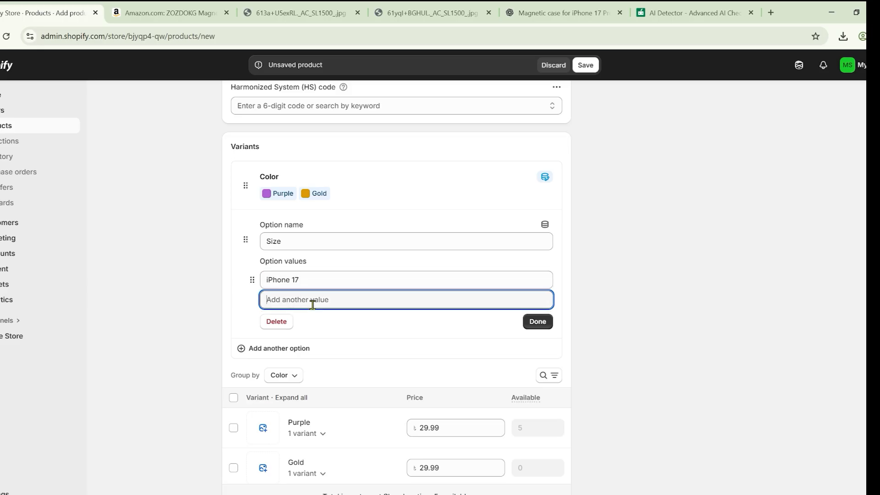
pyautogui.write('i')
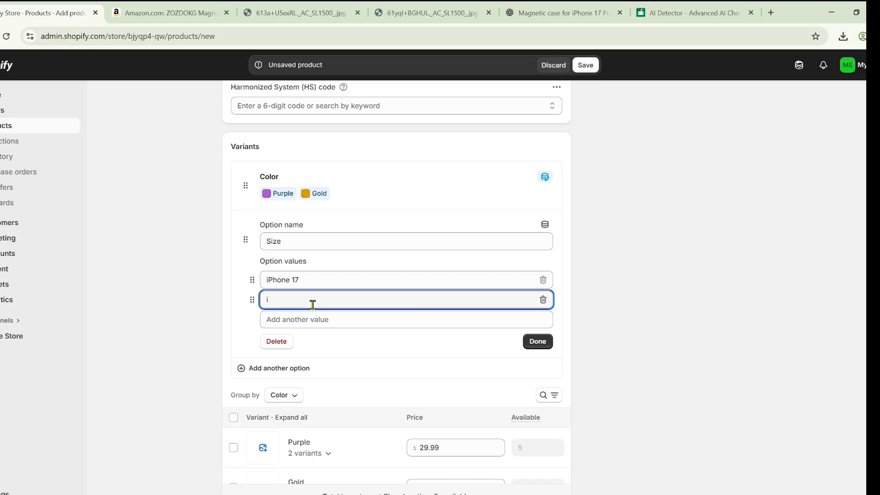
pyautogui.write('Phone 17 Pro')
pyautogui.click(313, 319)
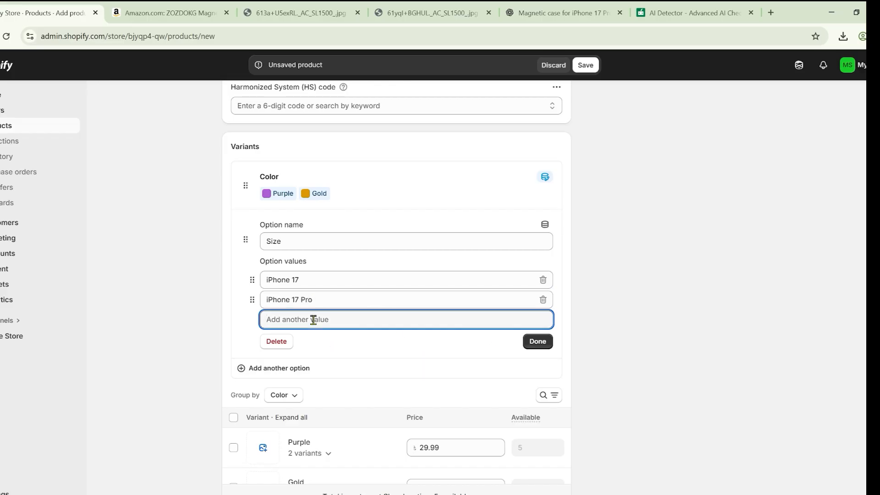
pyautogui.write('i')
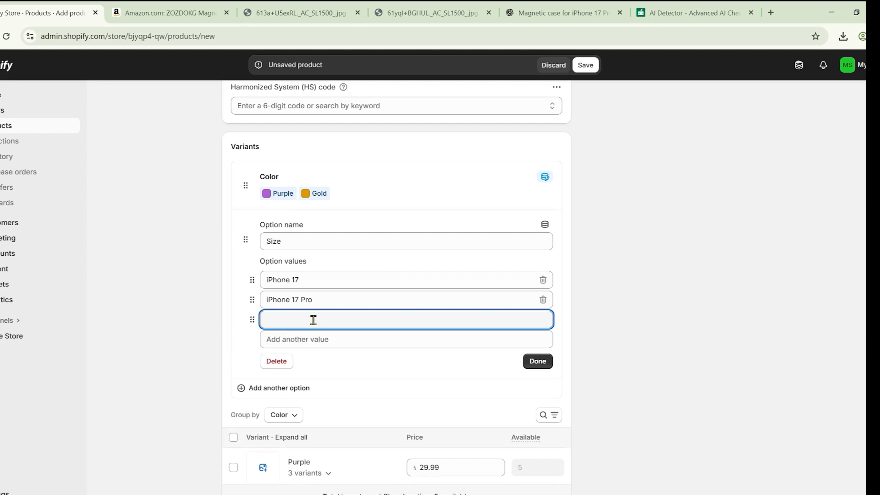
pyautogui.write('Phone 17')
pyautogui.press('BackSpace')
pyautogui.press('BackSpace')
pyautogui.press('BackSpace')
pyautogui.write('Max')
pyautogui.click(535, 361)
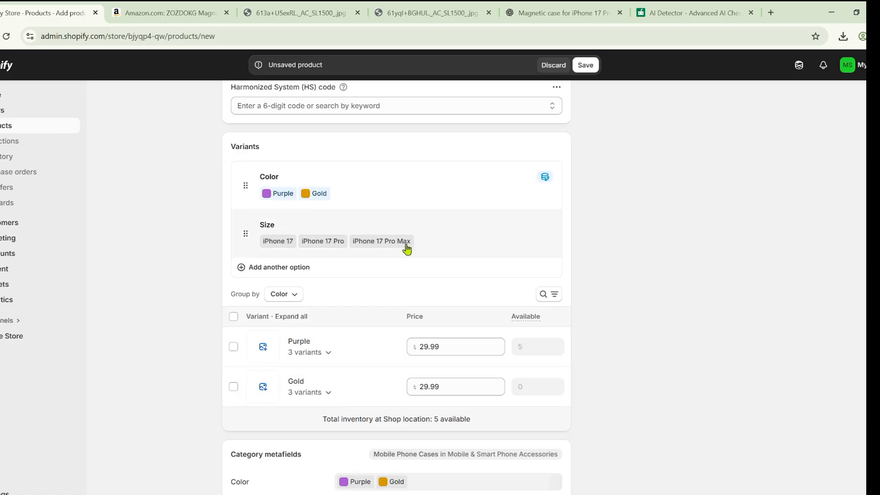
# - Reopen the Color variant option for editing and remove Purple from its values
pyautogui.scroll(9, 277, 213)
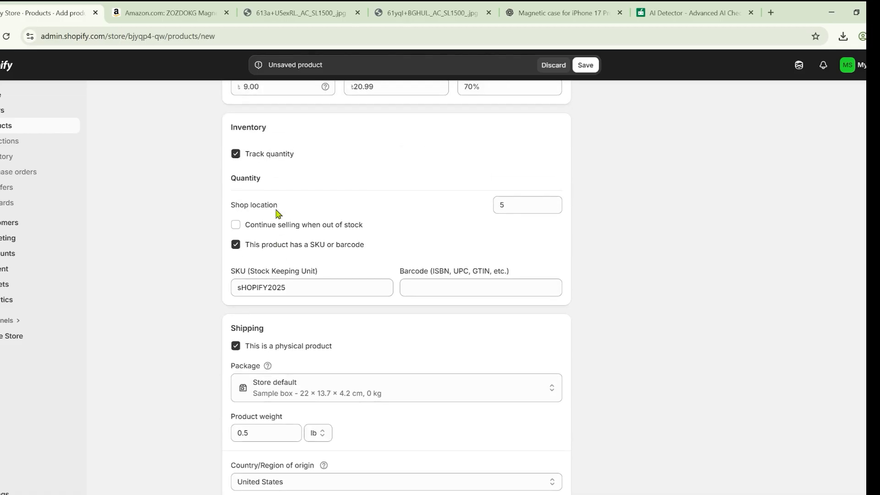
pyautogui.scroll(10, 277, 214)
pyautogui.scroll(-14, 277, 213)
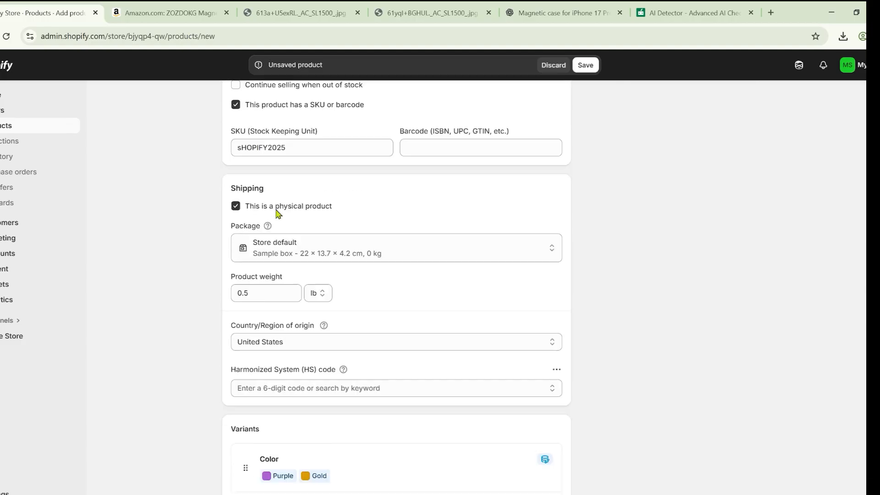
pyautogui.scroll(-4, 277, 209)
pyautogui.click(286, 291)
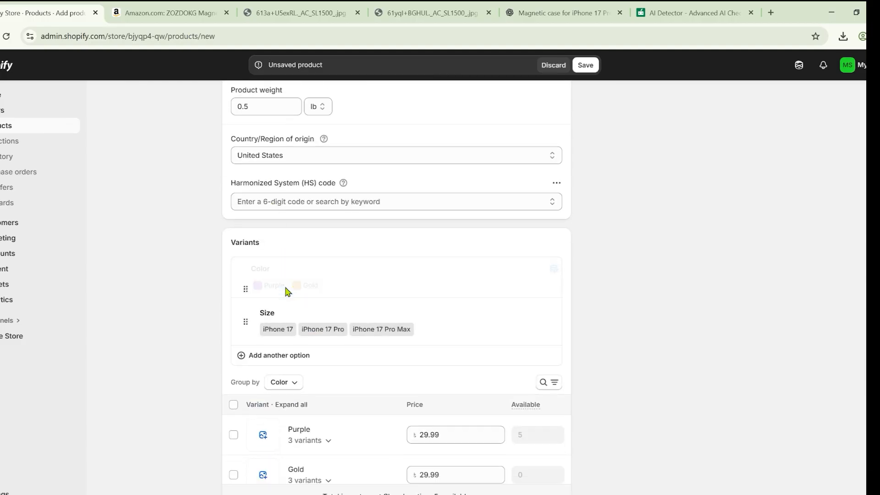
pyautogui.click(302, 311)
# - Check the case colors in the product images, add Blue to the Color option and finish editing it
pyautogui.scroll(12, 202, 287)
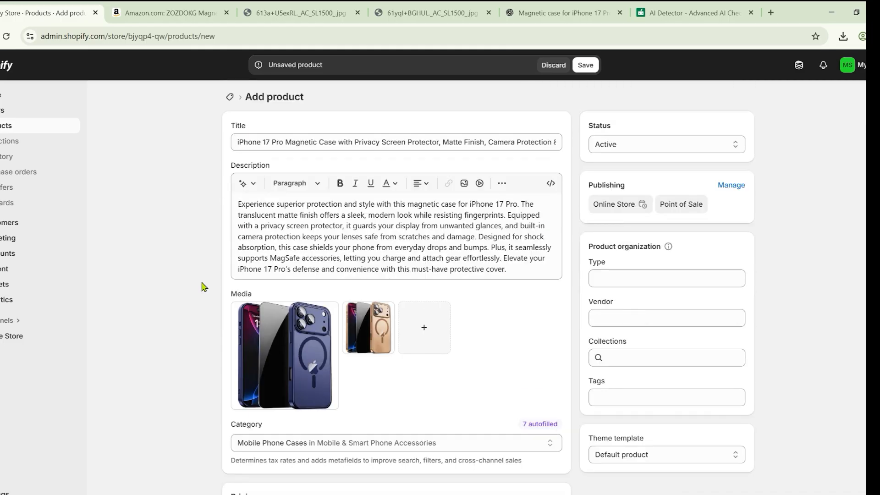
pyautogui.scroll(-9, 284, 352)
pyautogui.scroll(-7, 282, 351)
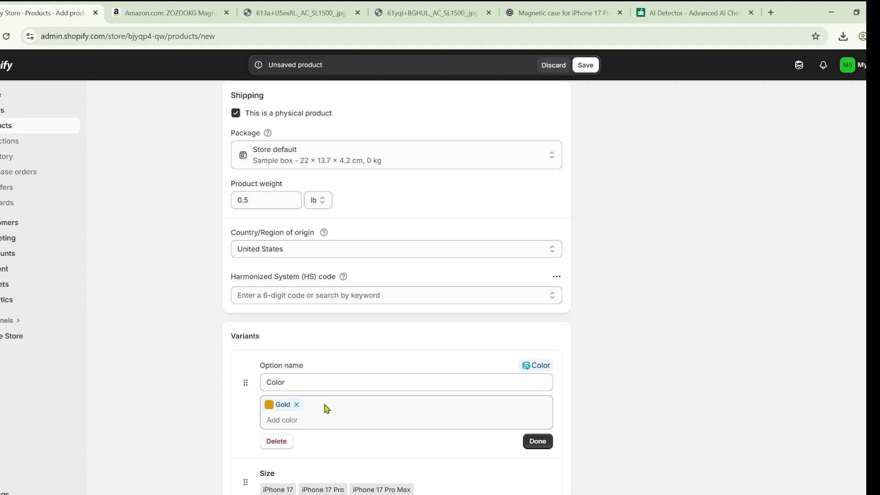
pyautogui.click(320, 419)
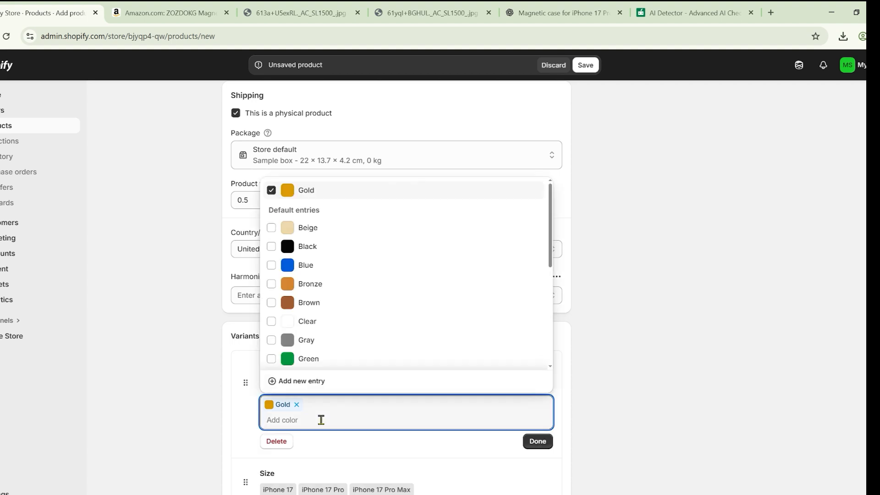
pyautogui.click(271, 265)
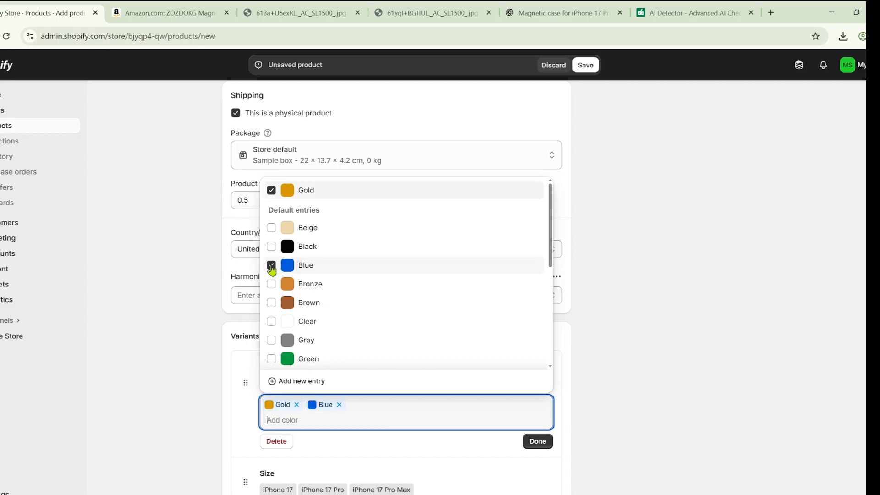
pyautogui.click(538, 441)
pyautogui.scroll(-5, 224, 435)
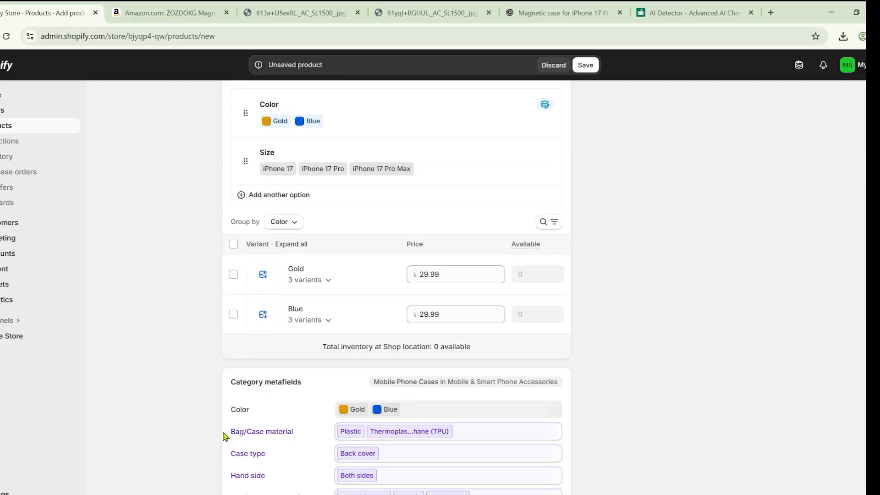
pyautogui.click(284, 193)
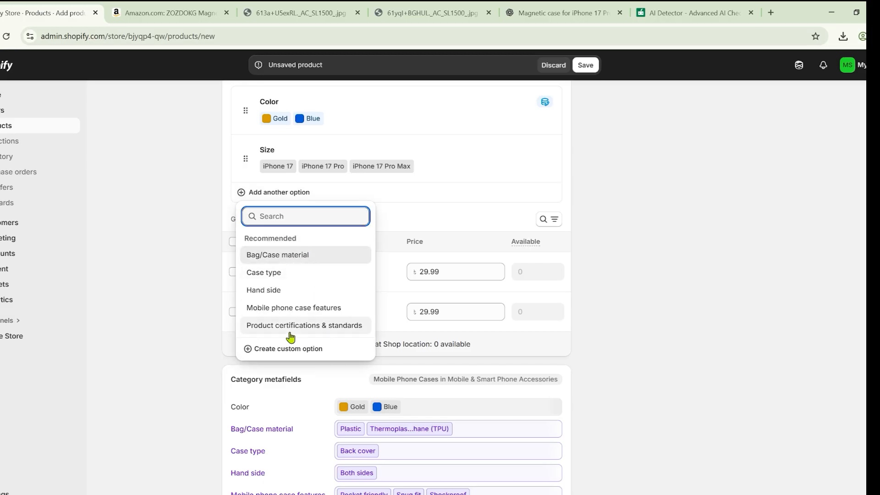
pyautogui.click(280, 349)
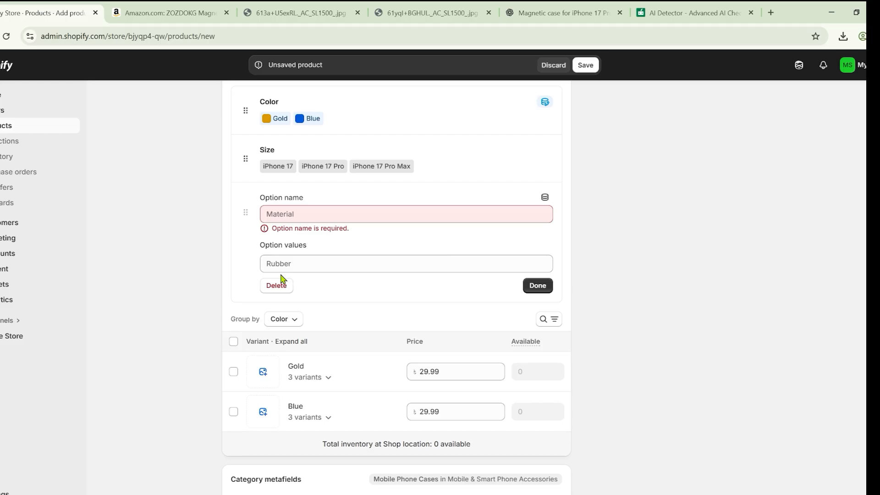
pyautogui.click(269, 288)
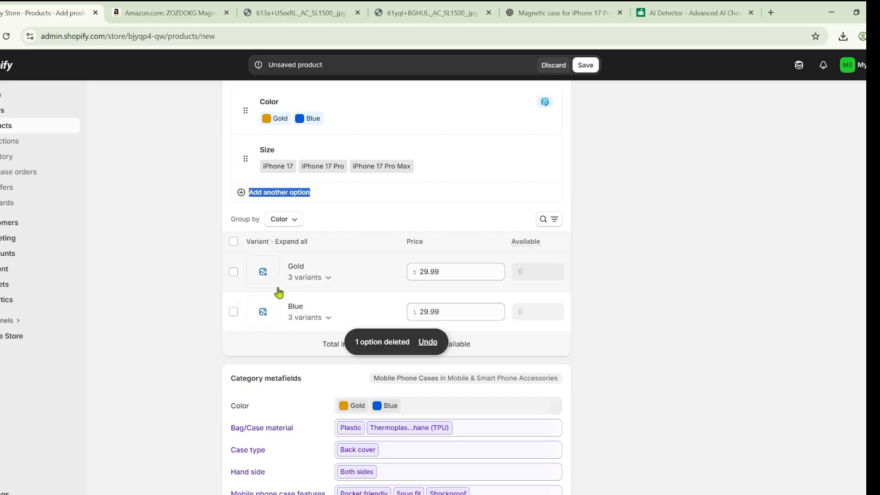
# - Assign the gold case image to the Gold variant group and the blue case image to the Blue variant group
pyautogui.click(264, 282)
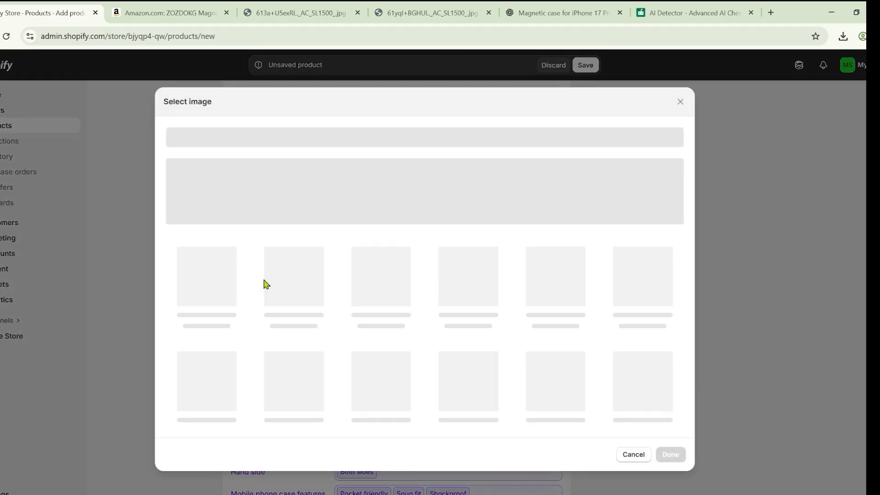
pyautogui.click(206, 297)
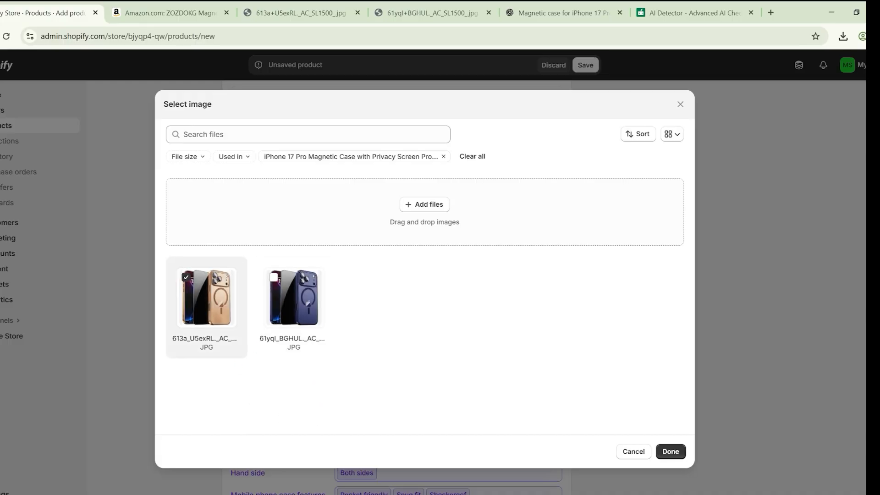
pyautogui.click(670, 451)
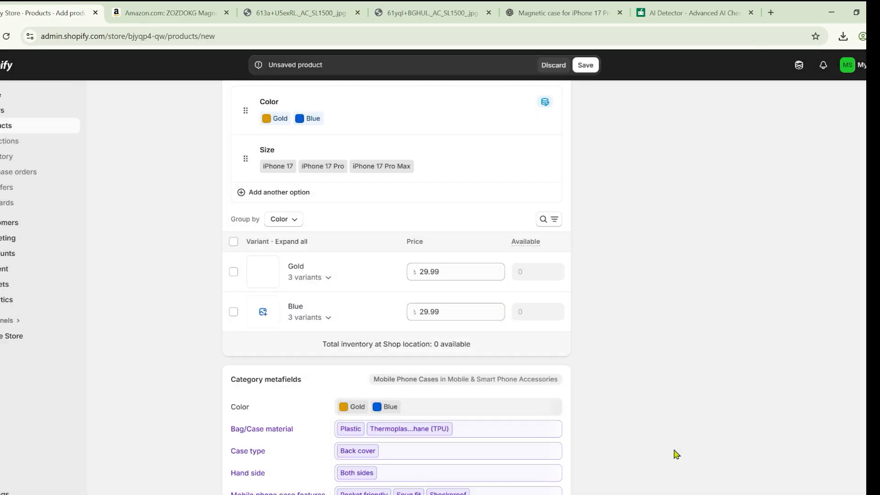
pyautogui.click(262, 309)
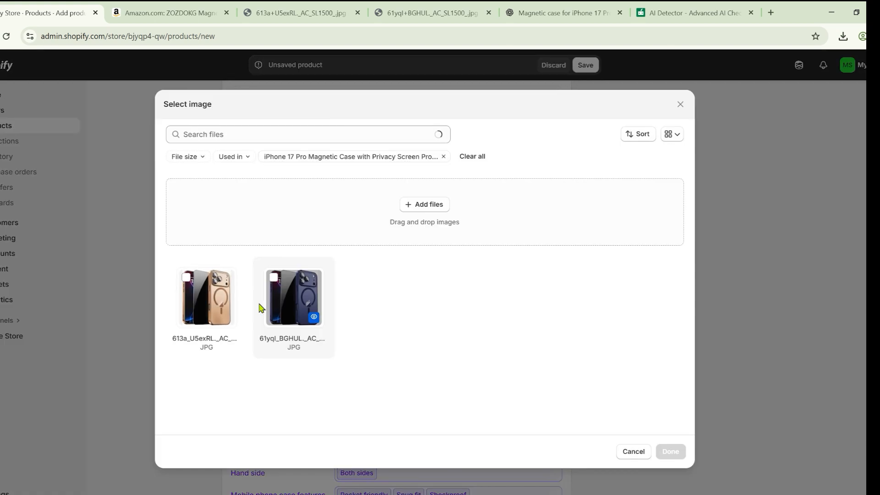
pyautogui.click(274, 279)
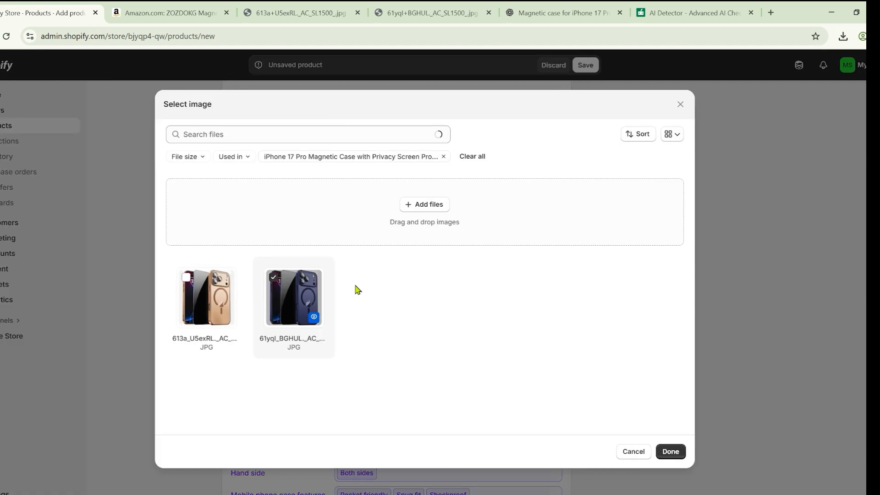
pyautogui.click(670, 451)
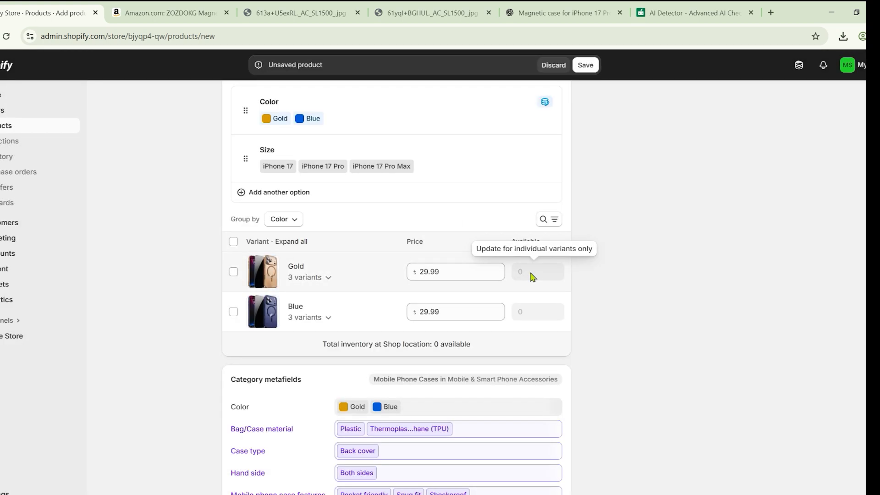
# - Review the product details and category metafields, and try adding the Product certifications & standards metafield
pyautogui.scroll(-5, 353, 250)
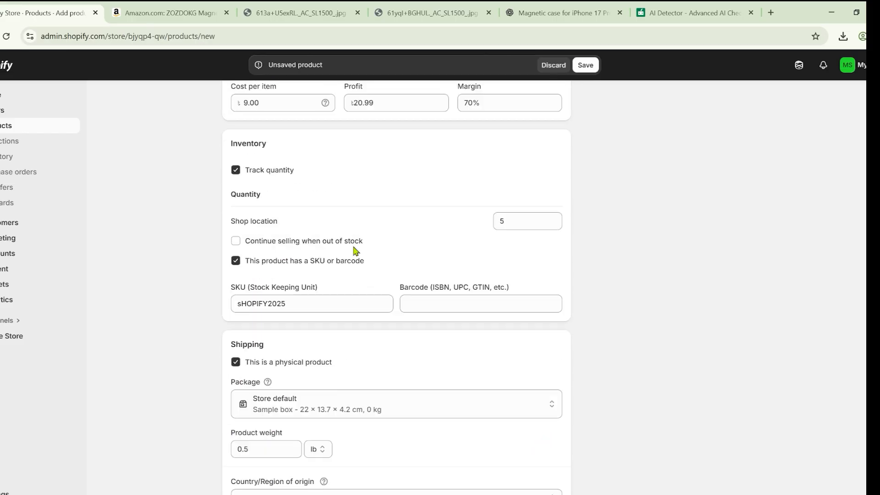
pyautogui.scroll(1, 353, 250)
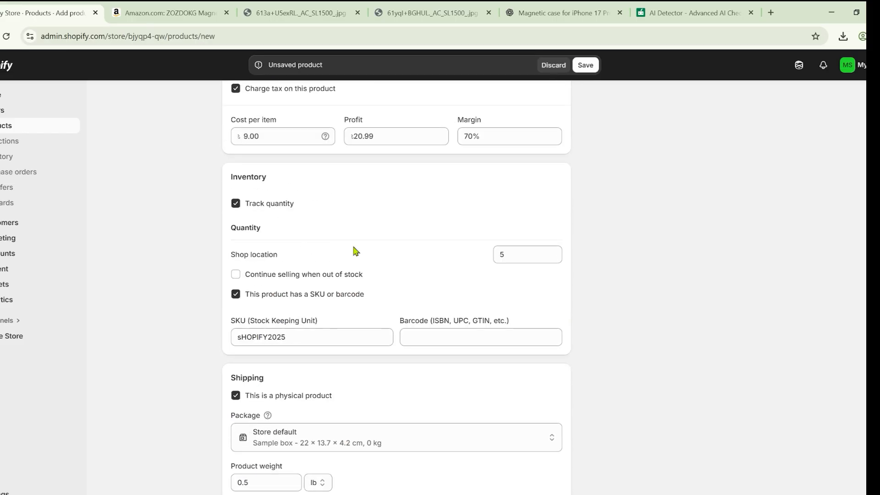
pyautogui.scroll(1, 505, 280)
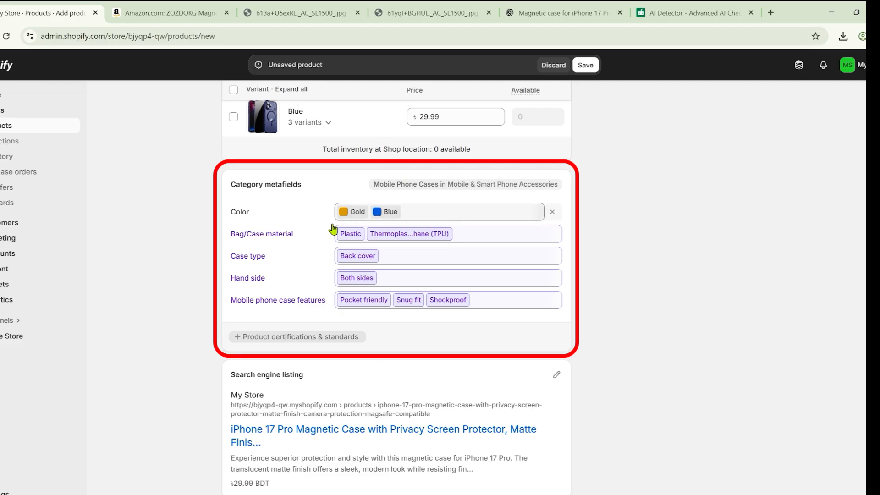
pyautogui.scroll(-1, 348, 275)
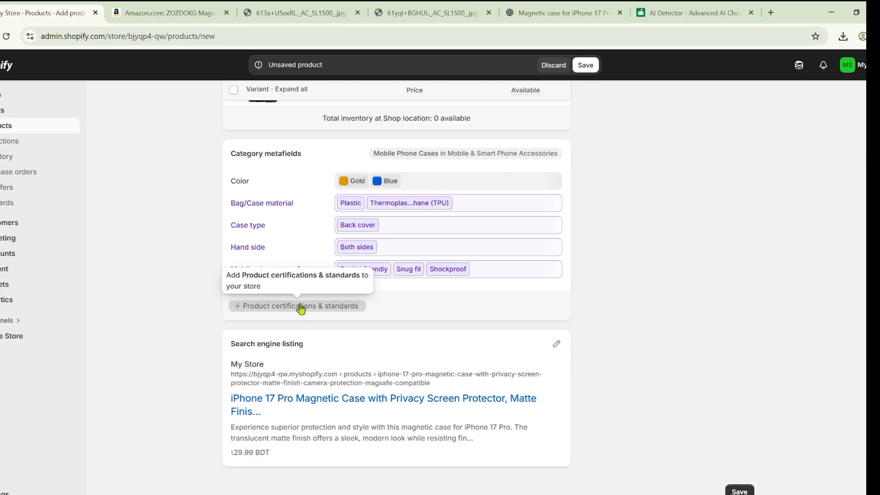
pyautogui.click(259, 306)
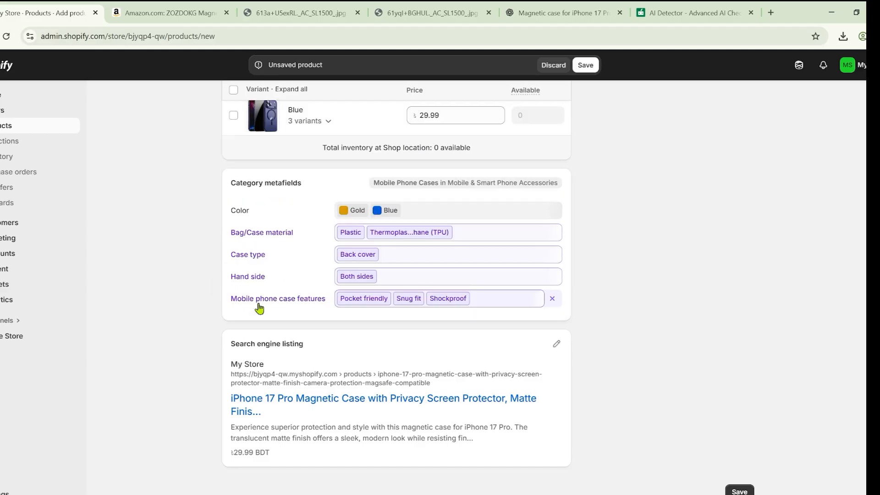
pyautogui.click(554, 301)
# - Check the product status choices, switch the status to Draft and return it to Active
pyautogui.scroll(15, 399, 330)
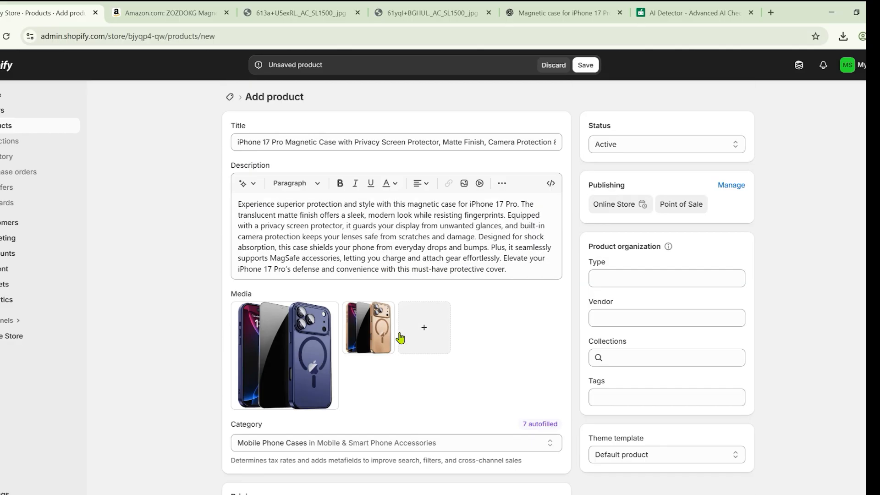
pyautogui.click(643, 142)
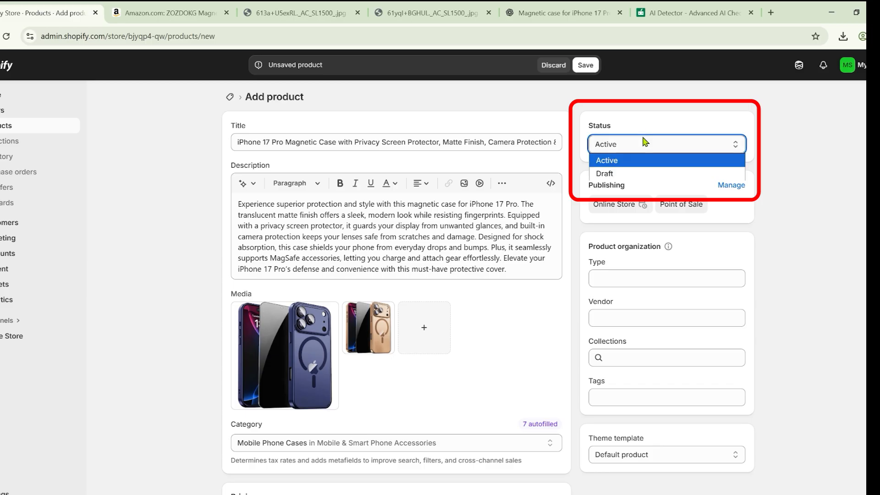
pyautogui.click(604, 116)
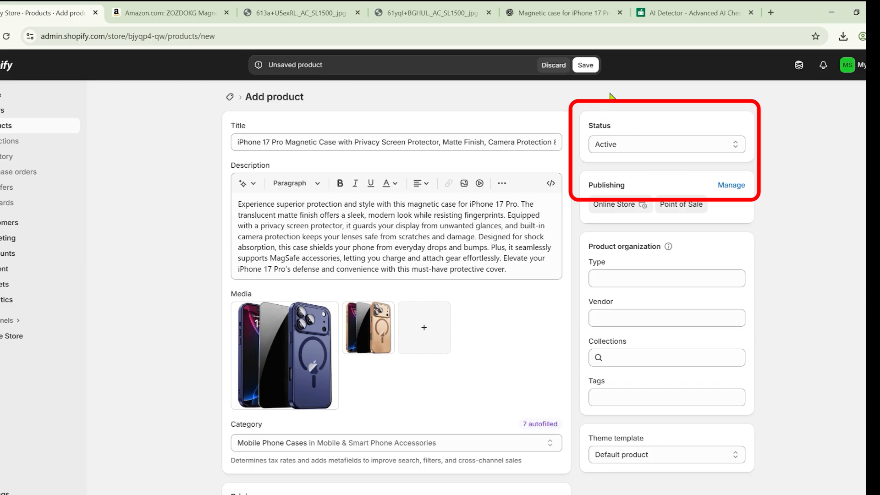
pyautogui.click(610, 146)
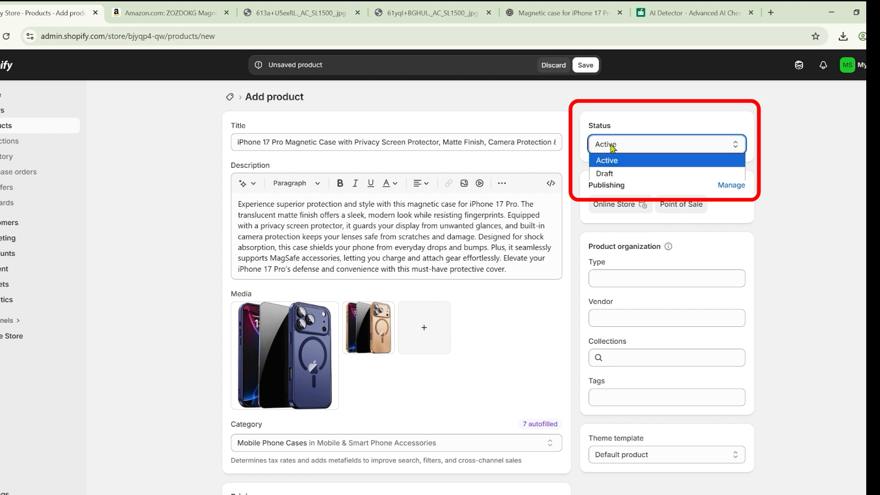
pyautogui.click(605, 174)
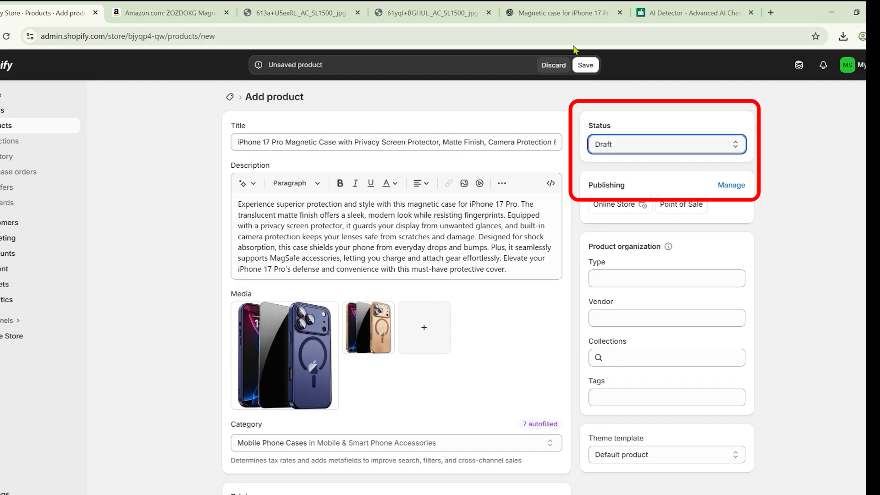
pyautogui.click(647, 143)
pyautogui.click(607, 160)
# - Set the product type to Case by copying that word from the product title
pyautogui.scroll(-1, 711, 273)
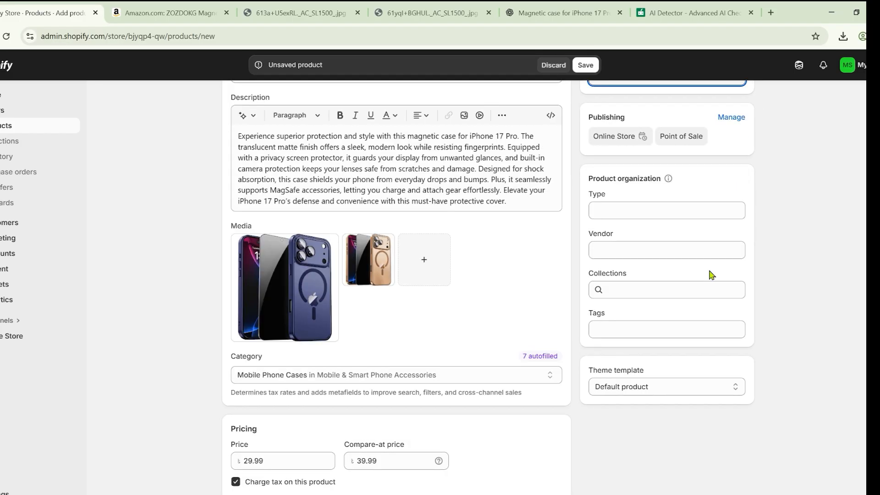
pyautogui.click(629, 208)
pyautogui.click(624, 252)
pyautogui.click(627, 291)
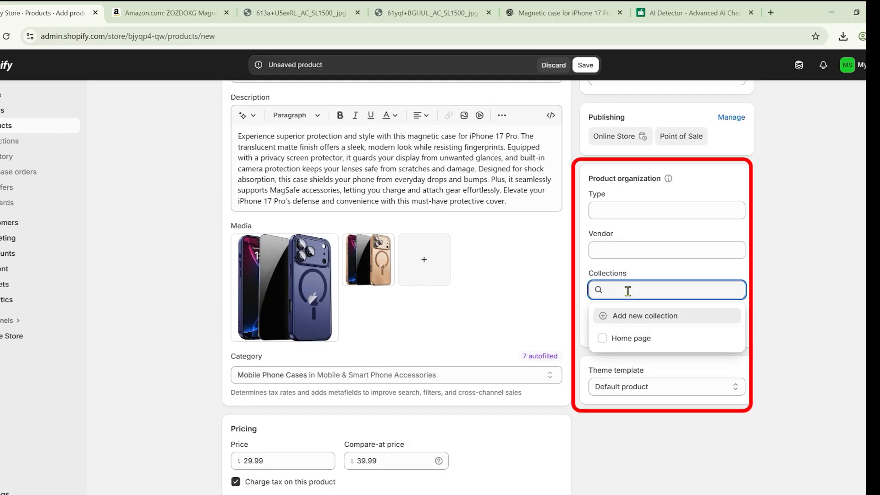
pyautogui.click(611, 212)
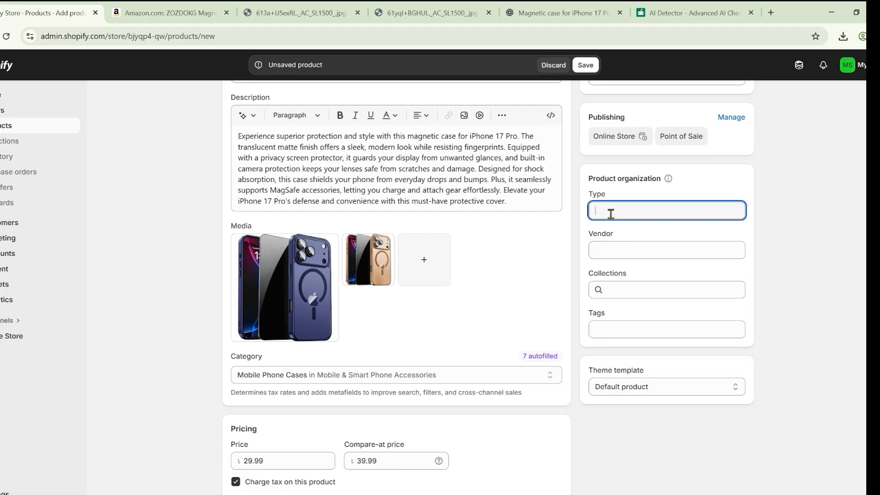
pyautogui.scroll(2, 323, 142)
pyautogui.doubleClick(324, 140)
pyautogui.hotkey('ctrl', 'c')
pyautogui.click(645, 279)
pyautogui.hotkey('ctrl', 'v')
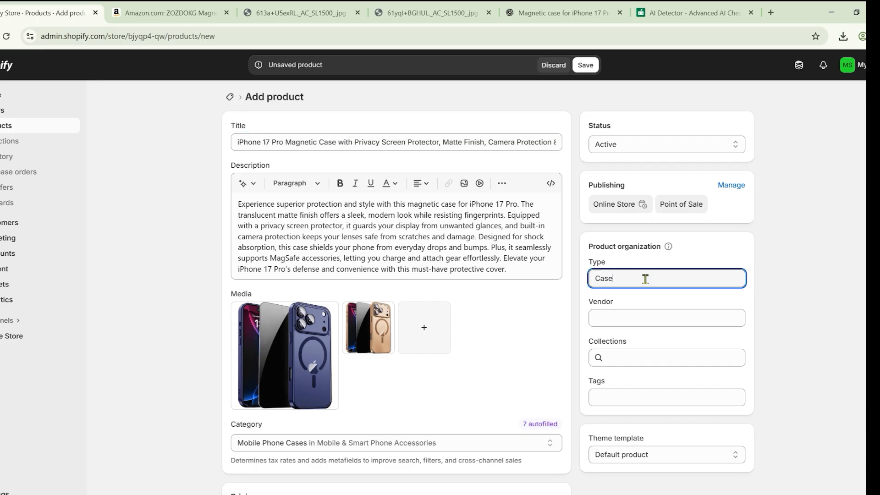
# - Set the vendor to Ecomclips and add the product to the Home page collection
pyautogui.click(636, 320)
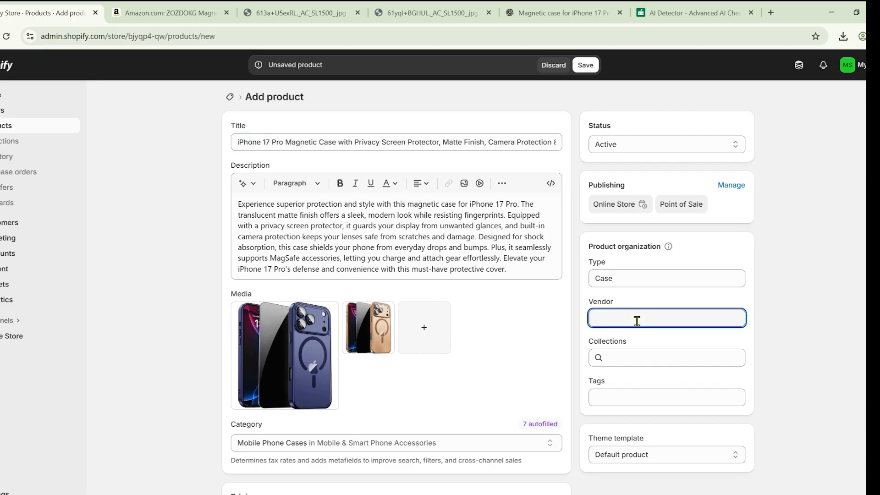
pyautogui.write('Ecomclips')
pyautogui.click(621, 352)
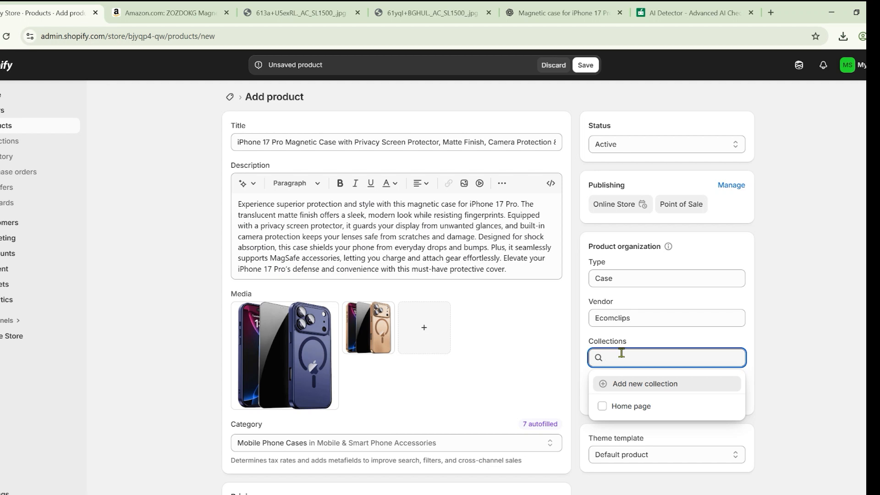
pyautogui.click(617, 416)
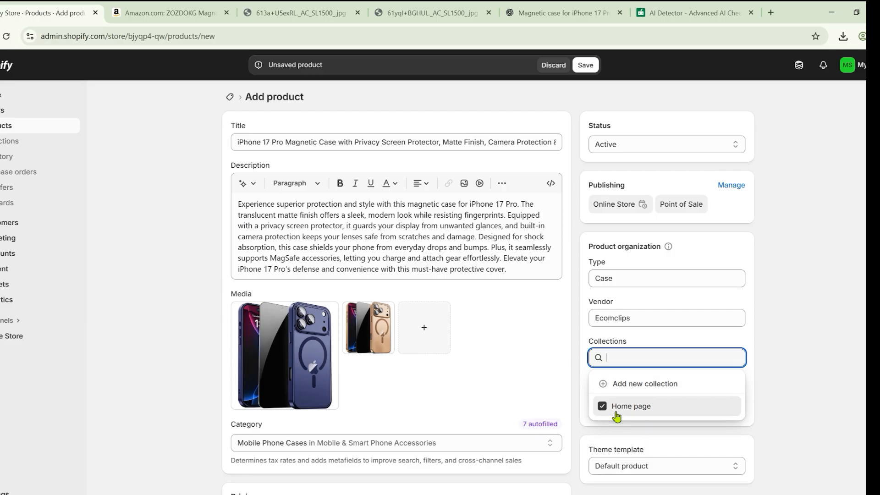
pyautogui.click(796, 326)
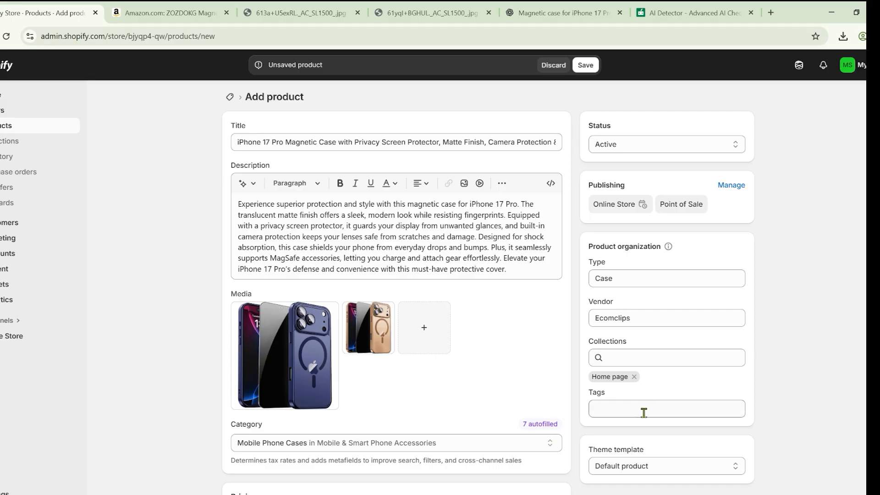
# - Add the tag "iPhone 17 Pro accessories" to the product
pyautogui.click(596, 394)
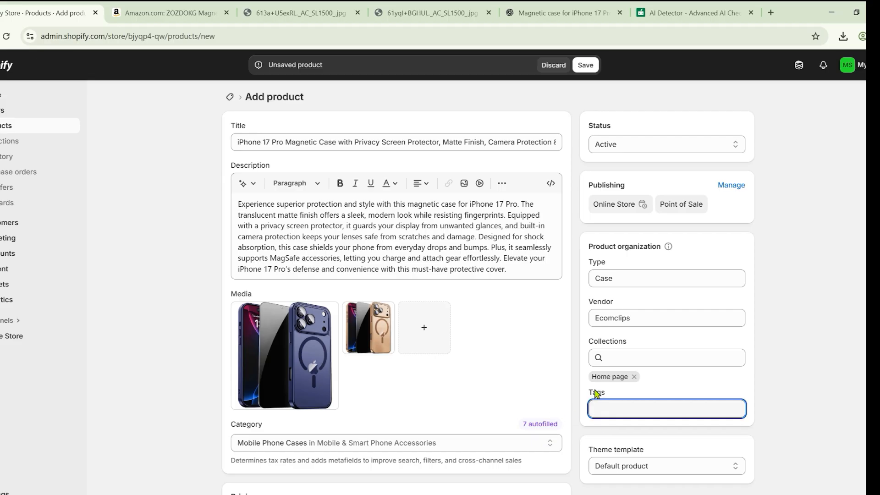
pyautogui.click(806, 365)
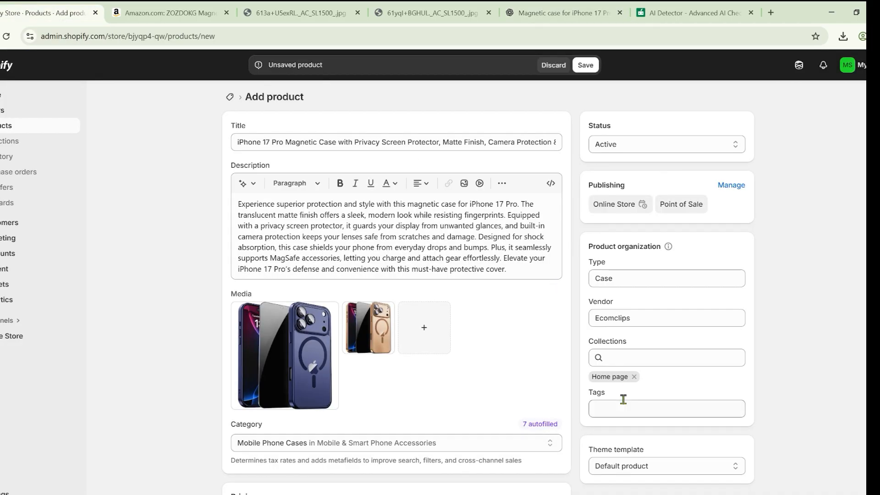
pyautogui.click(624, 413)
pyautogui.write('iPhone 17 Pro accessories')
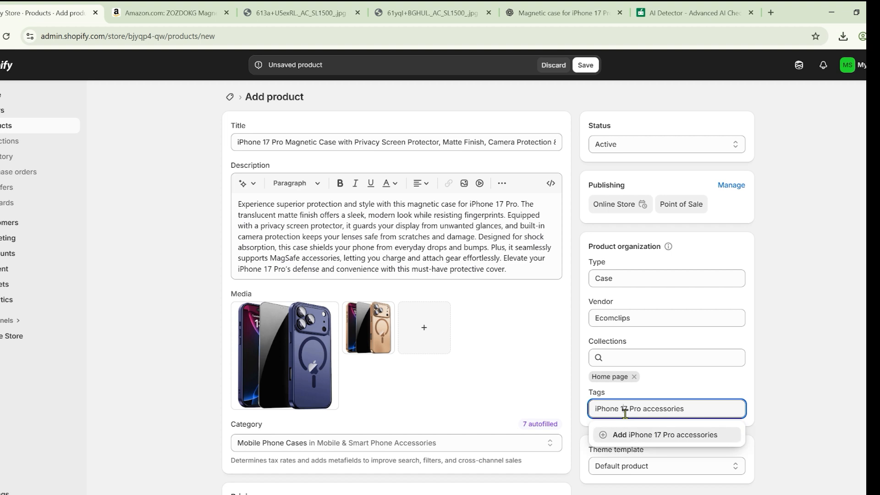
pyautogui.click(676, 435)
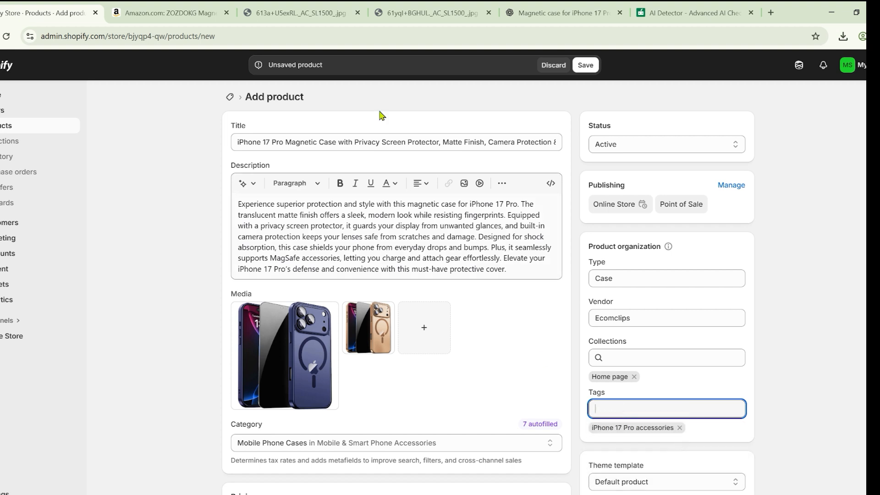
# - Copy "New iPhone 17 Pro case 2025" from the ChatGPT tag suggestions and add it as a second product tag
pyautogui.click(554, 9)
pyautogui.tripleClick(332, 350)
pyautogui.hotkey('ctrl', 'c')
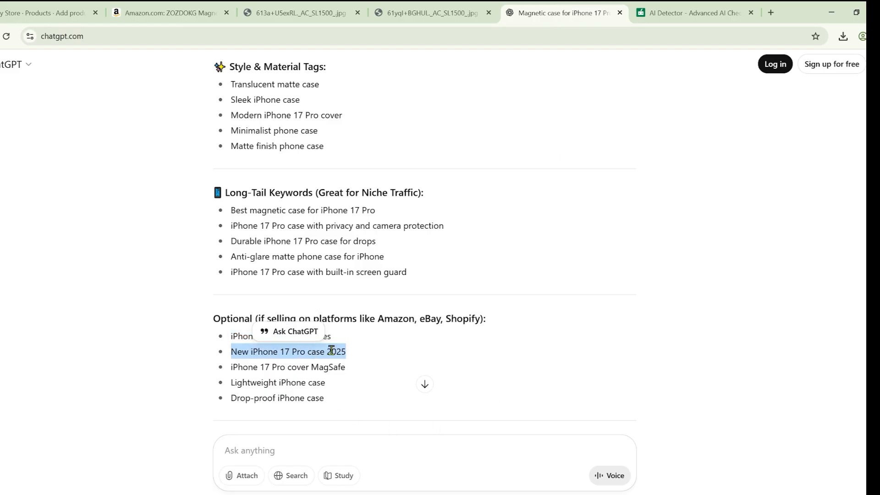
pyautogui.click(54, 12)
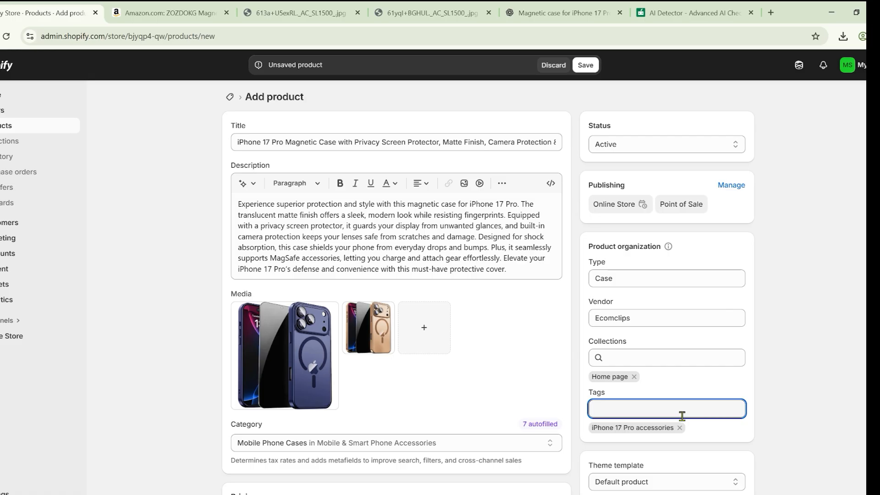
pyautogui.hotkey('ctrl', 'v')
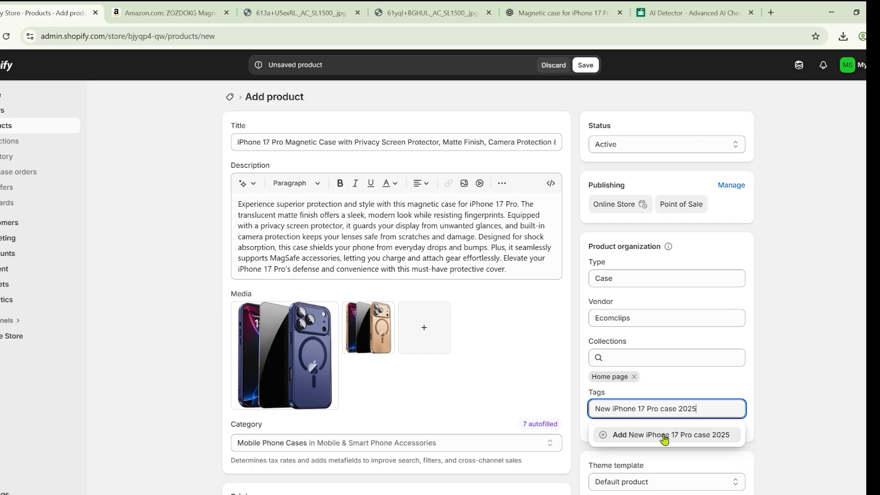
pyautogui.click(665, 436)
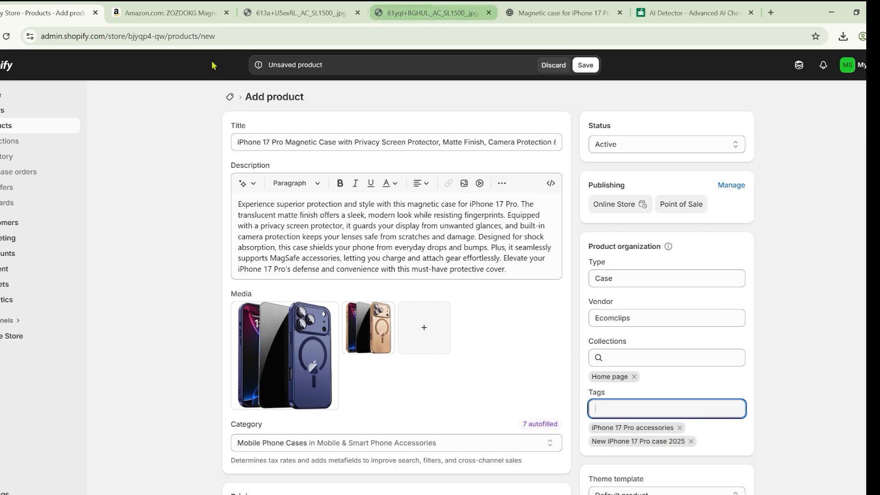
# - Copy "iPhone 17 Pro case" from the ChatGPT primary SEO tags and try to add it as a third product tag in Shopify
pyautogui.click(565, 13)
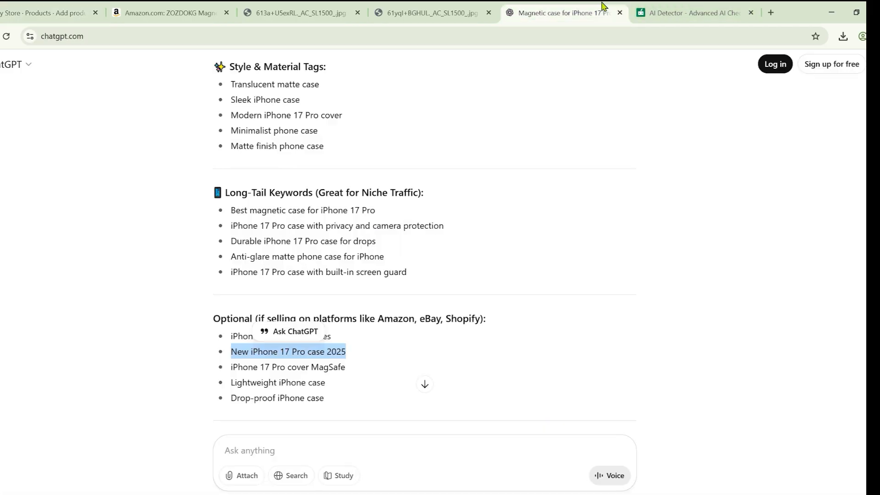
pyautogui.scroll(4, 357, 294)
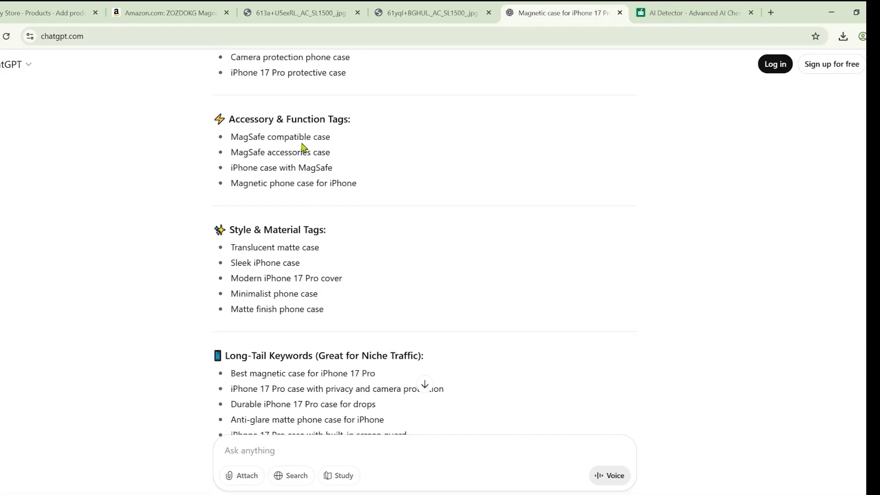
pyautogui.scroll(6, 301, 140)
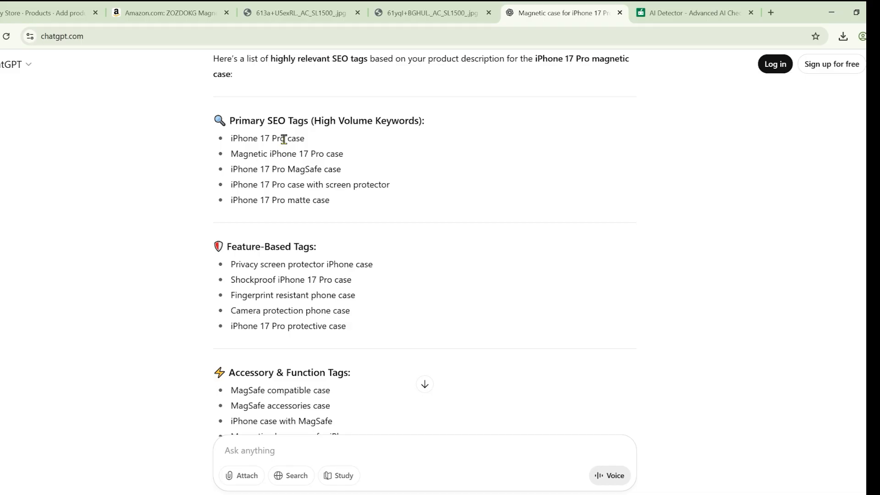
pyautogui.tripleClick(283, 136)
pyautogui.hotkey('ctrl', 'c')
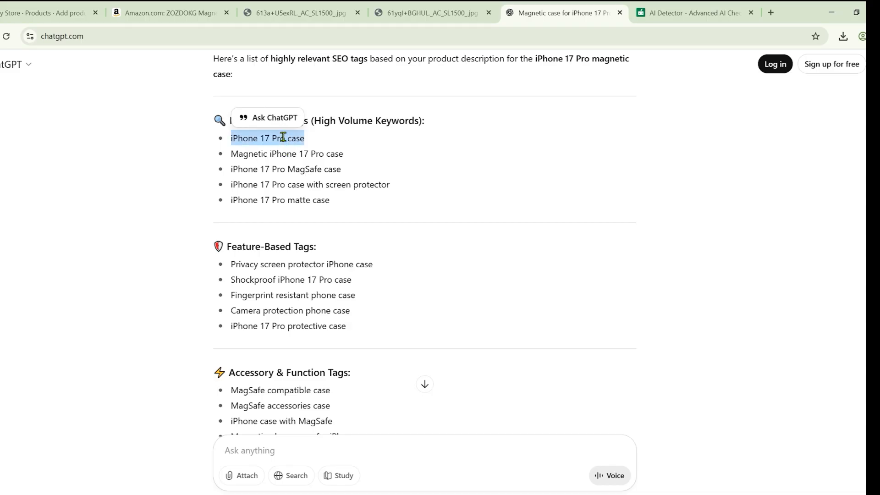
pyautogui.click(12, 9)
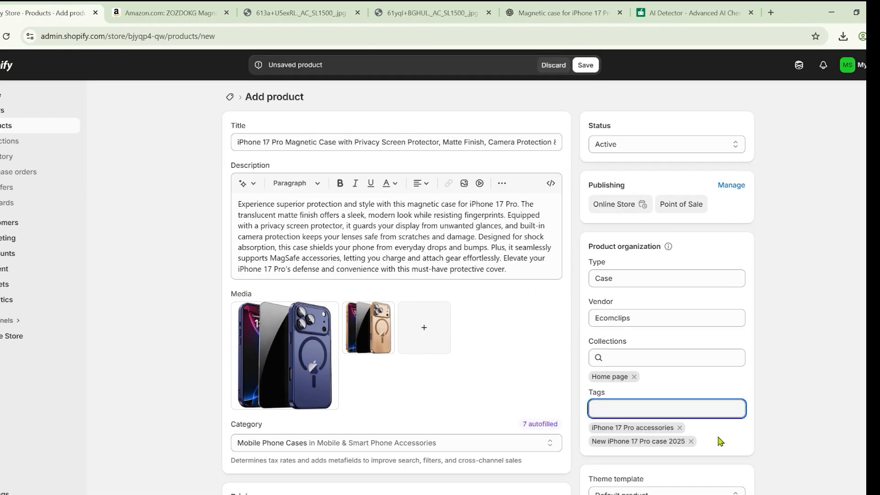
pyautogui.hotkey('ctrl', 'v')
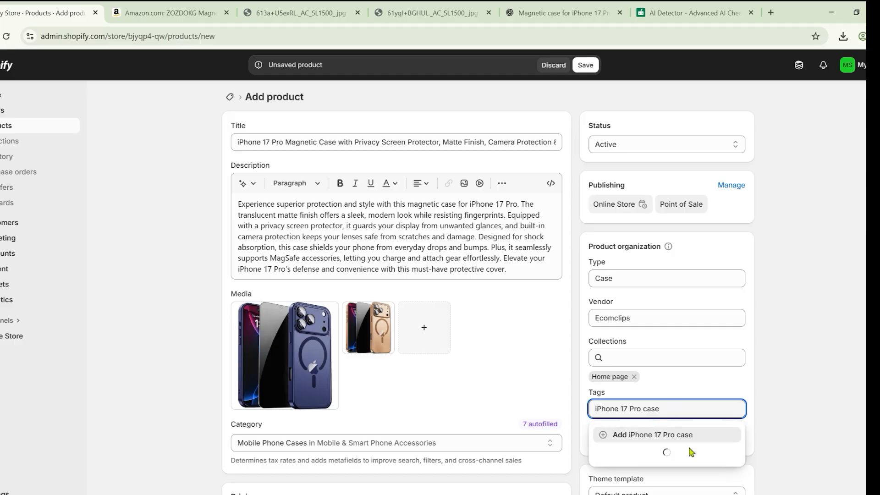
pyautogui.click(639, 455)
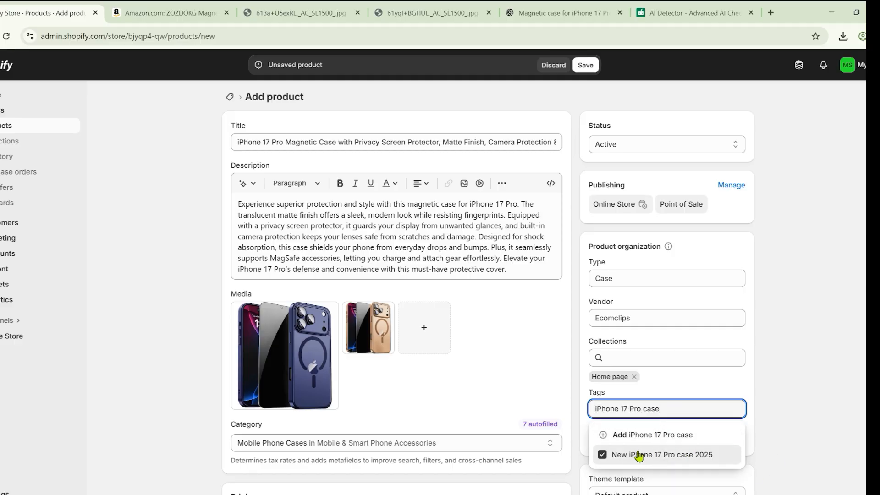
pyautogui.click(639, 455)
pyautogui.click(639, 455)
pyautogui.click(778, 362)
# - Check which theme templates are available for the product
pyautogui.scroll(-6, 623, 408)
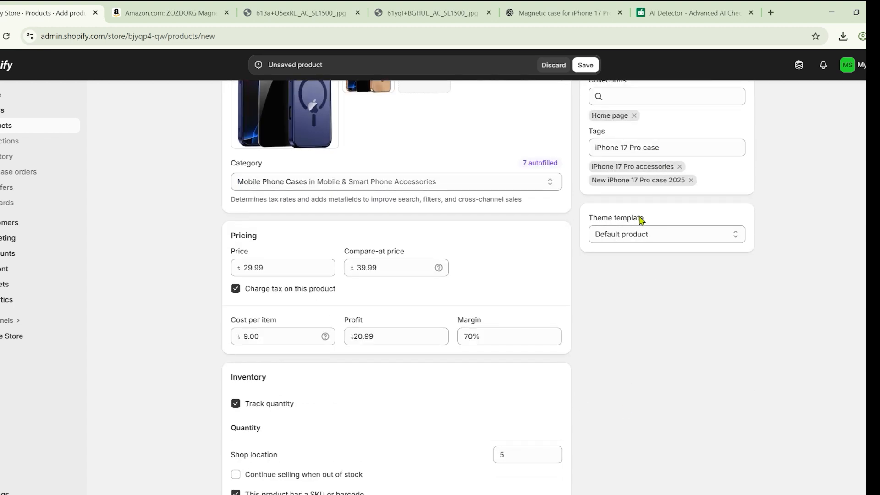
pyautogui.click(639, 236)
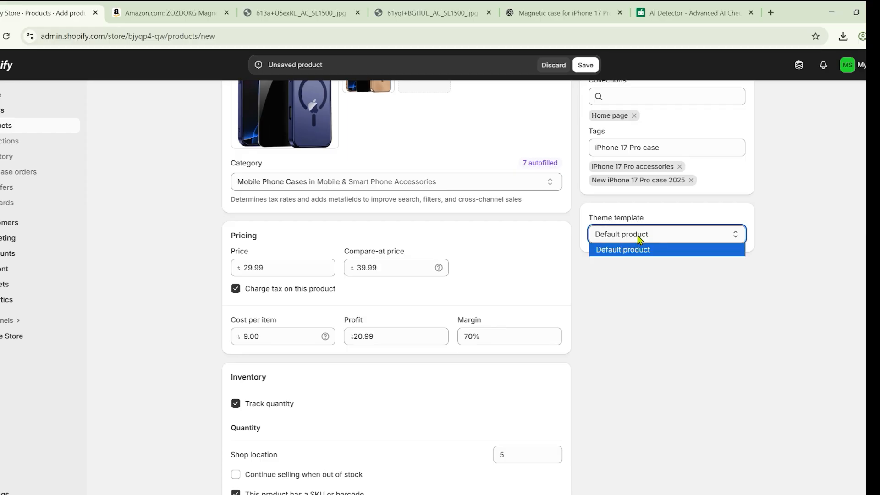
pyautogui.click(666, 296)
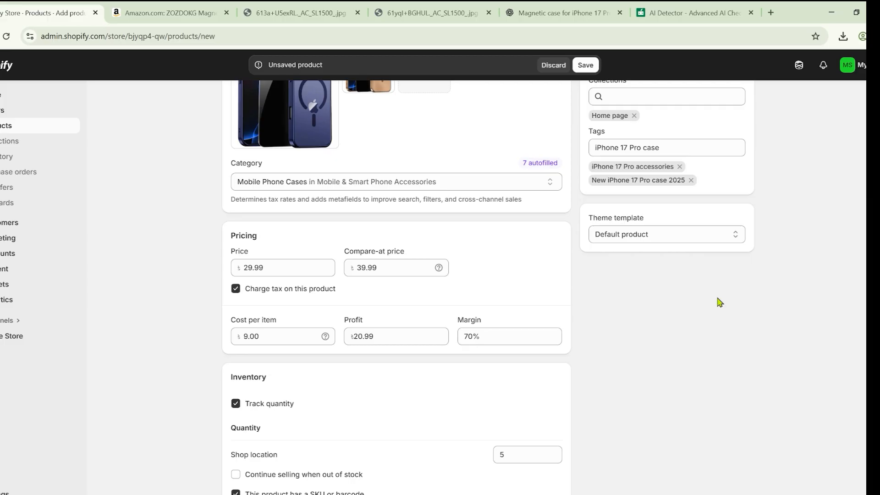
pyautogui.click(705, 242)
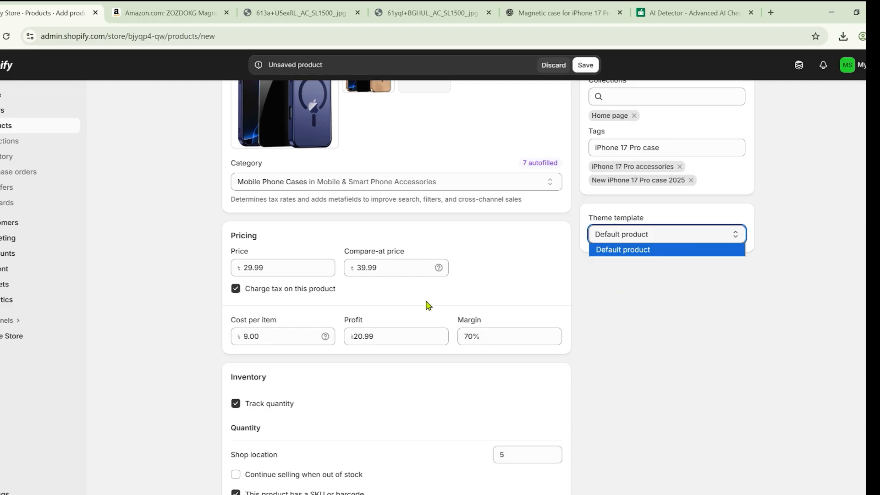
# - Open the search engine listing for editing and review its page title, meta description and URL handle
pyautogui.scroll(-20, 426, 304)
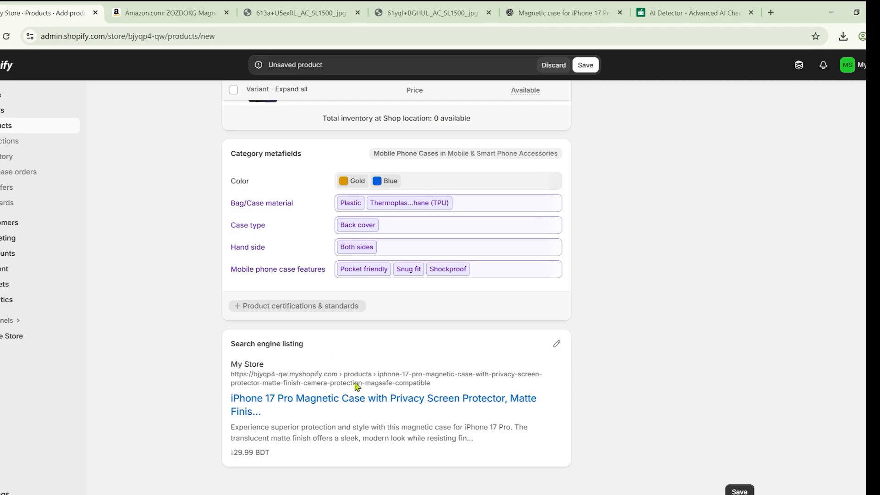
pyautogui.click(555, 346)
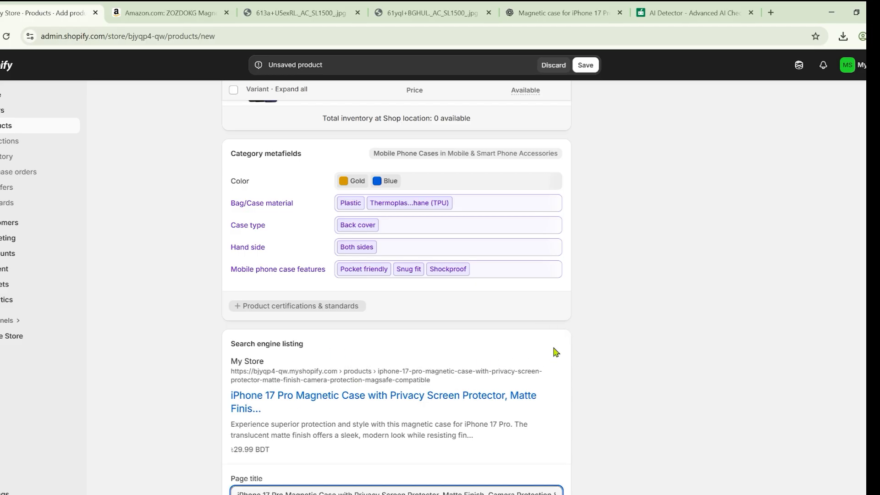
pyautogui.scroll(-4, 349, 407)
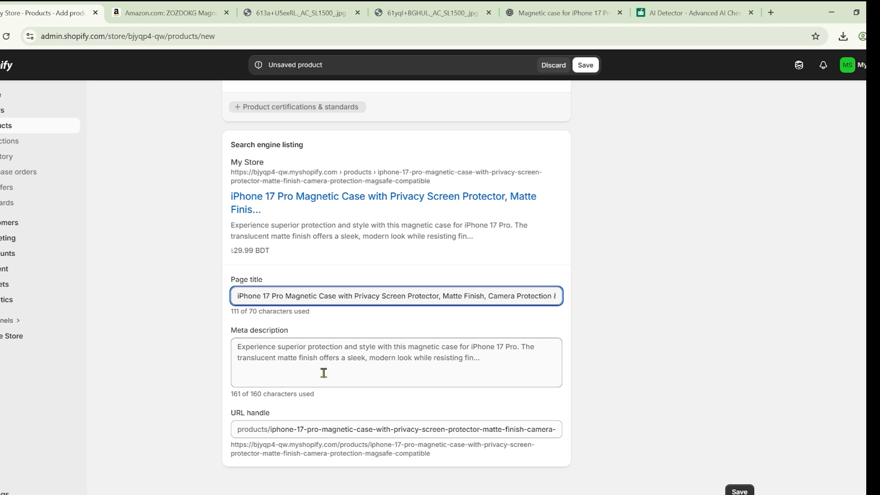
pyautogui.click(493, 372)
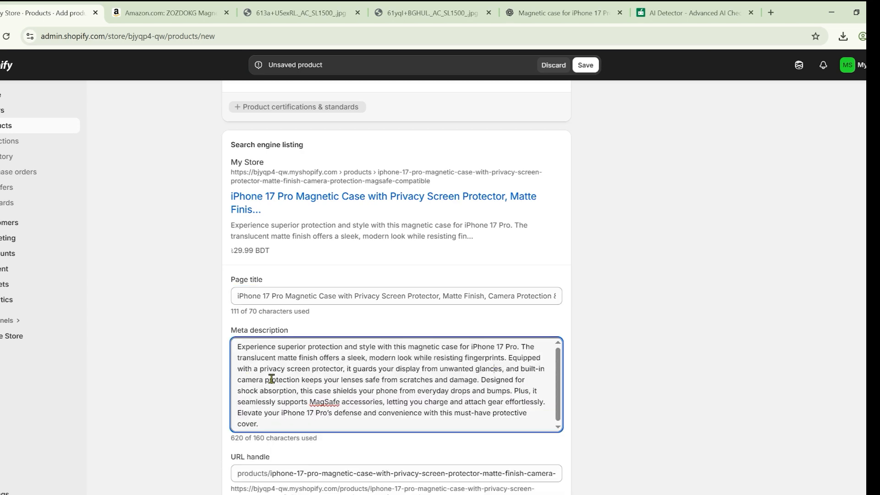
pyautogui.click(268, 298)
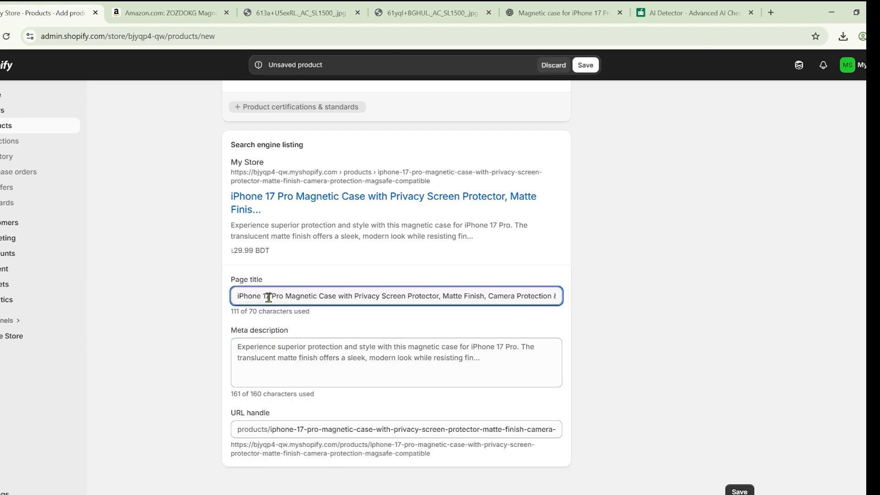
pyautogui.click(277, 431)
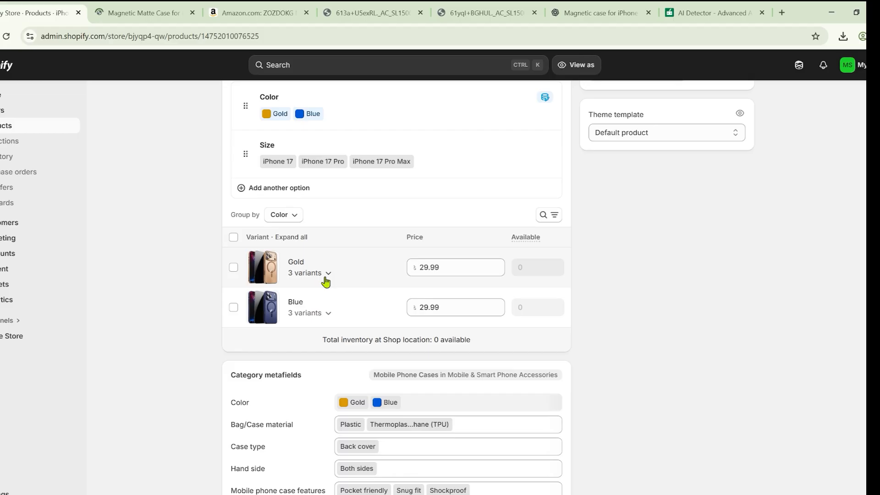
# - Set the available quantity of the Gold iPhone 17, iPhone 17 Pro and iPhone 17 Pro Max variants to 2 each
pyautogui.click(325, 279)
pyautogui.click(534, 304)
pyautogui.write('2')
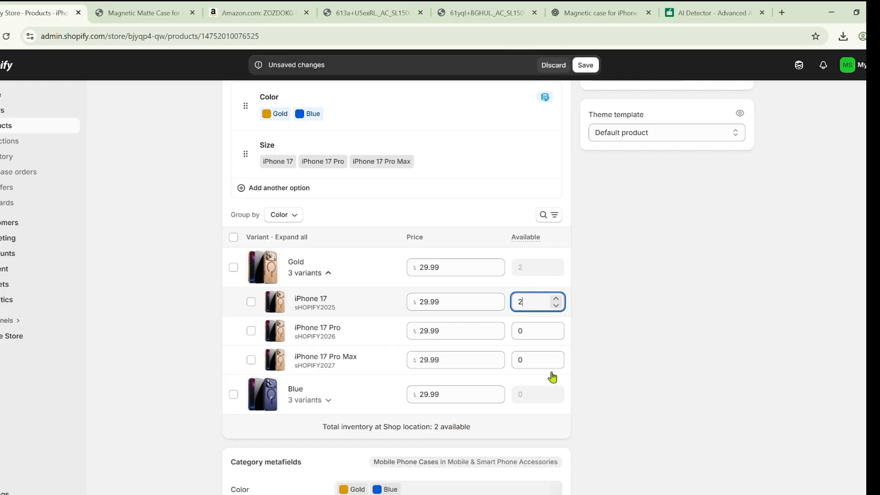
pyautogui.click(532, 332)
pyautogui.write('2')
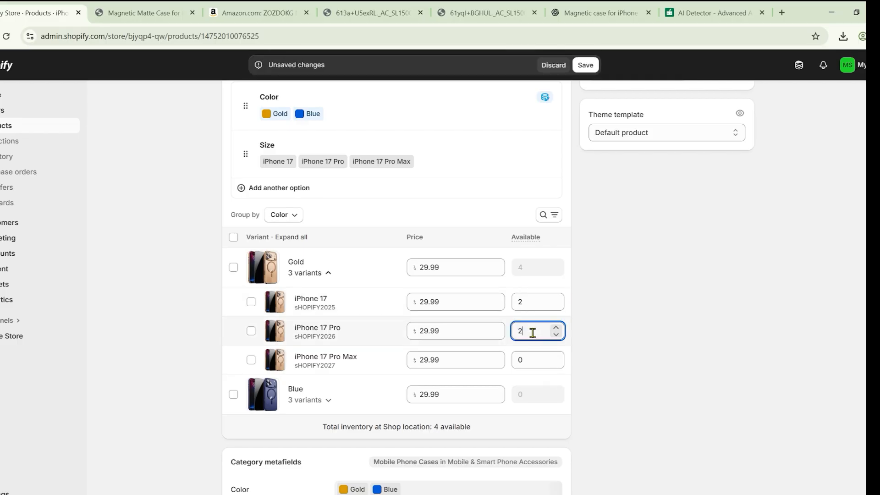
pyautogui.click(532, 364)
pyautogui.write('2')
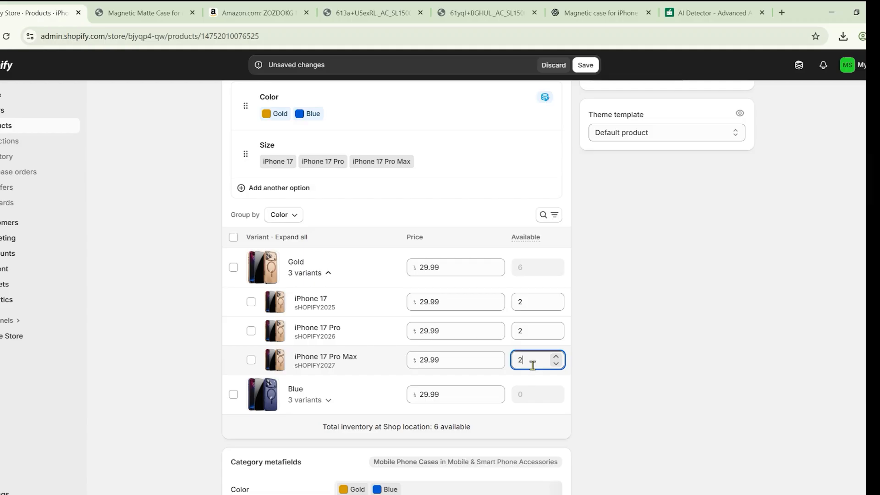
# - Set the available quantity of the Blue iPhone 17 and iPhone 17 Pro variants to 2 each and save the product
pyautogui.click(325, 401)
pyautogui.scroll(-5, 325, 403)
pyautogui.click(540, 232)
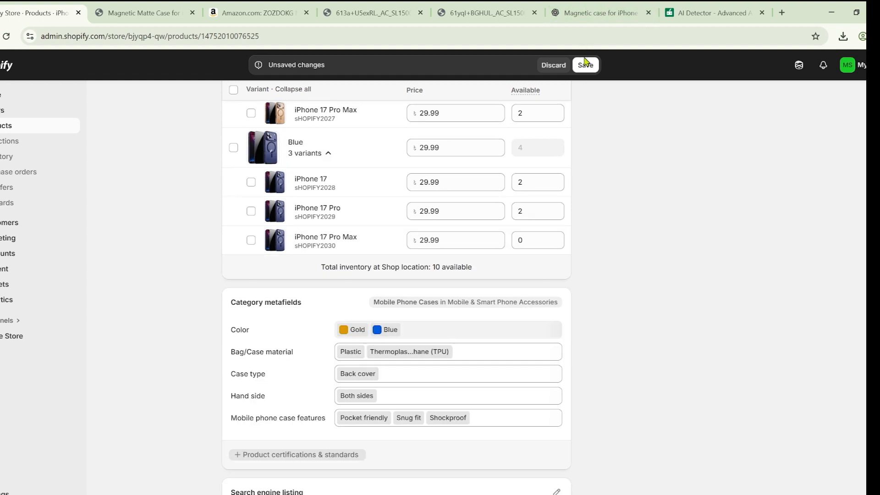
pyautogui.click(586, 64)
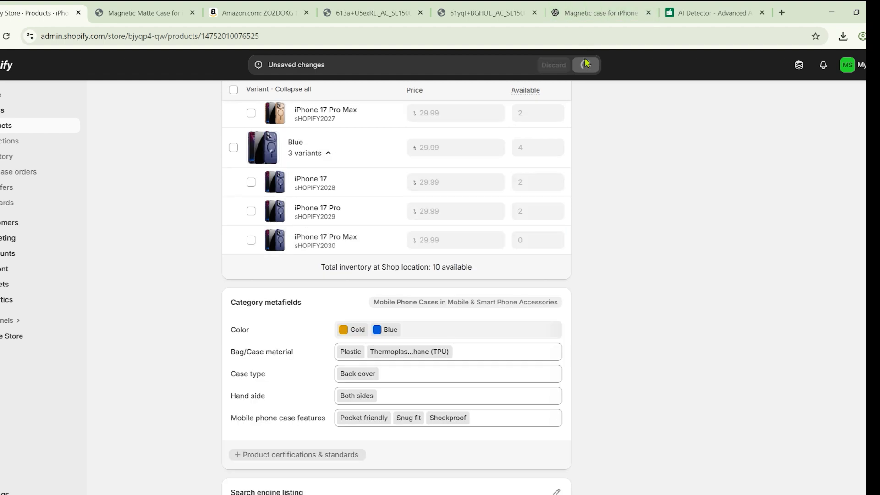
# - Open the storefront preview of the saved product and look over its page
pyautogui.scroll(8, 707, 305)
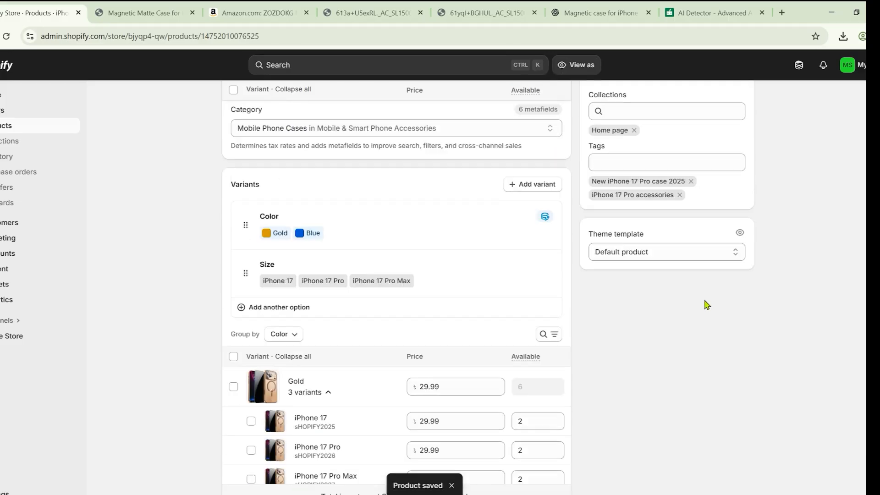
pyautogui.scroll(7, 707, 305)
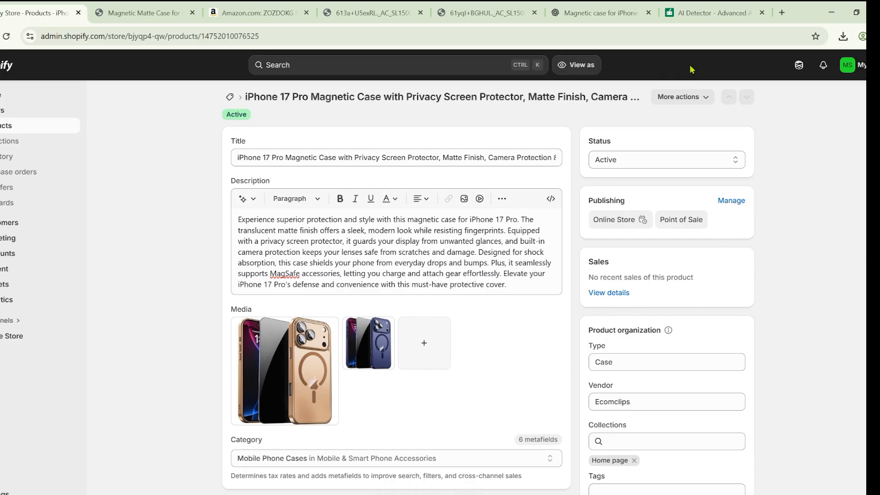
pyautogui.click(695, 100)
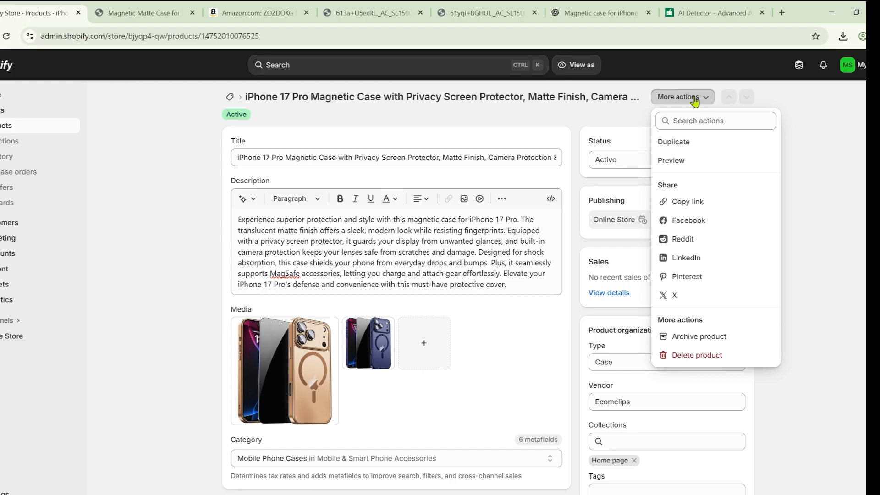
pyautogui.click(701, 158)
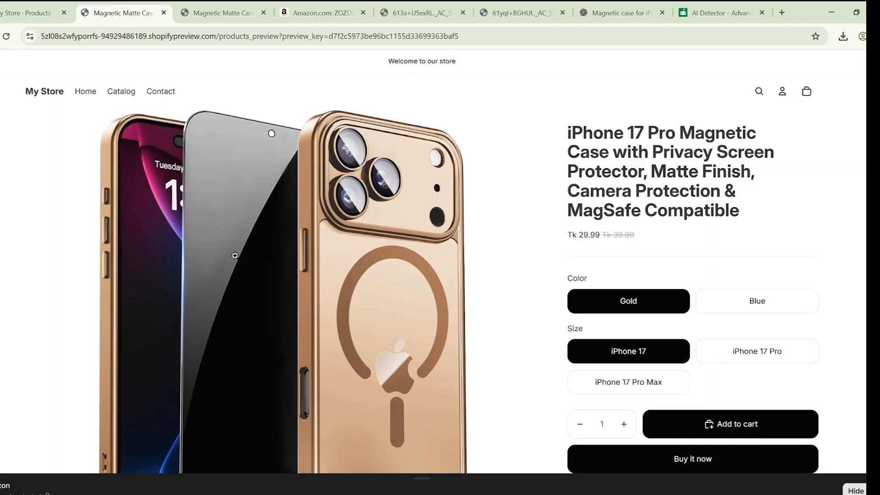
pyautogui.scroll(-2, 235, 255)
pyautogui.scroll(2, 210, 314)
pyautogui.scroll(-3, 171, 210)
pyautogui.scroll(3, 171, 210)
# - Preview the Blue case in the iPhone 17 Pro Max size and check its image, description and purchase options
pyautogui.click(752, 312)
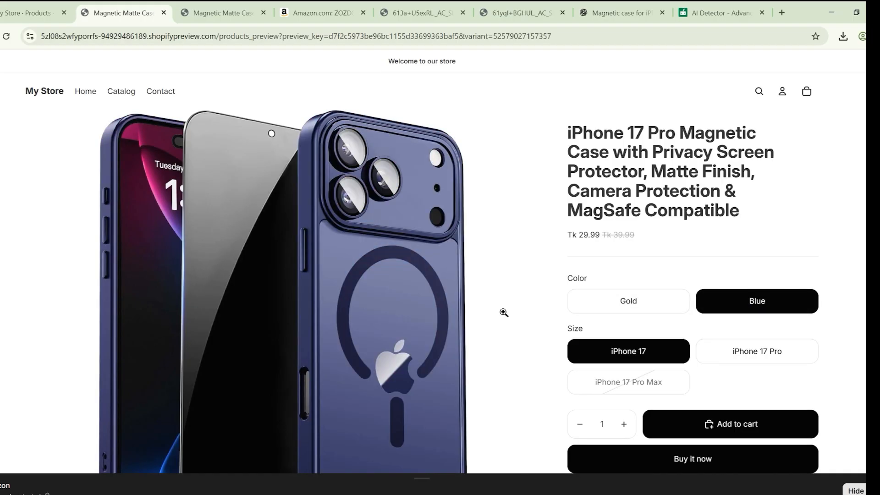
pyautogui.scroll(-5, 502, 311)
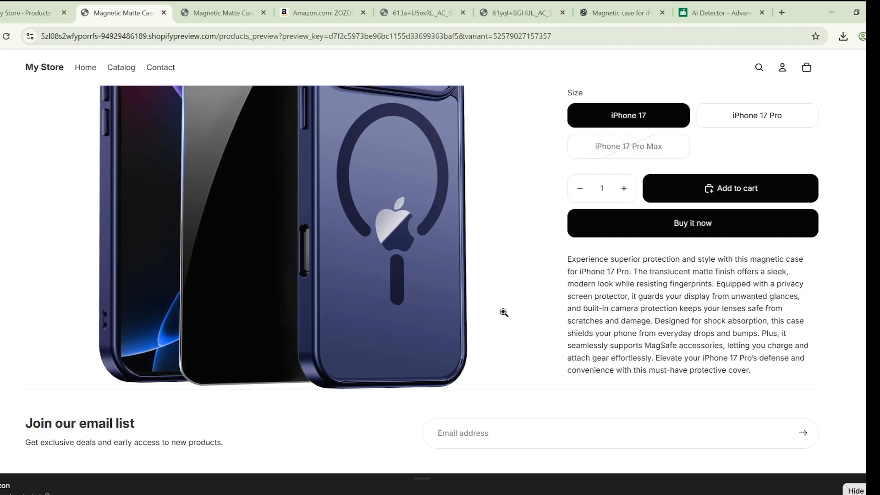
pyautogui.click(640, 145)
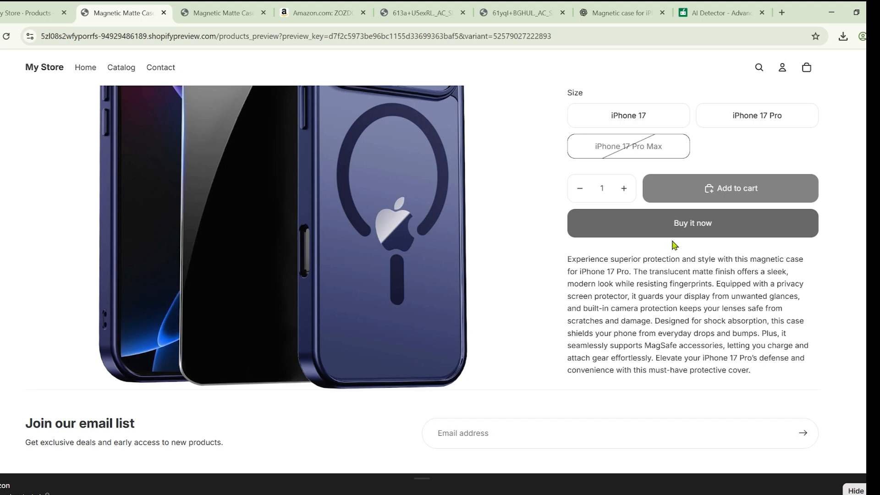
pyautogui.scroll(3, 673, 245)
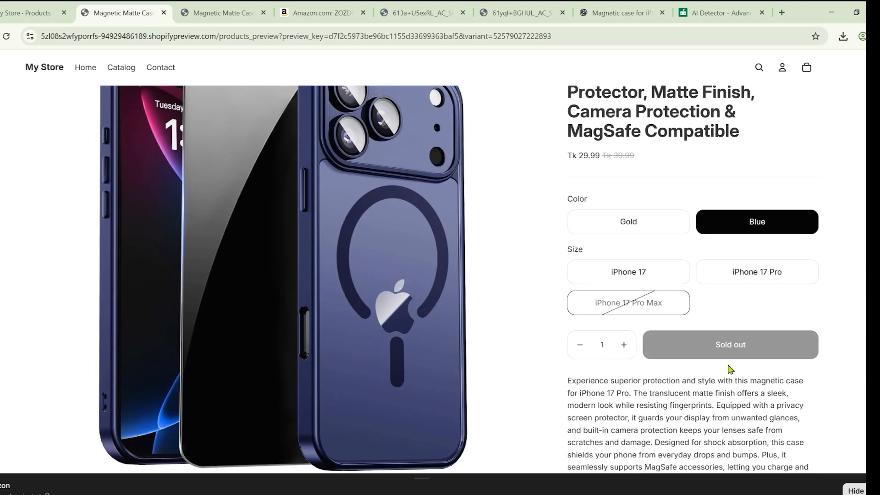
pyautogui.scroll(2, 495, 356)
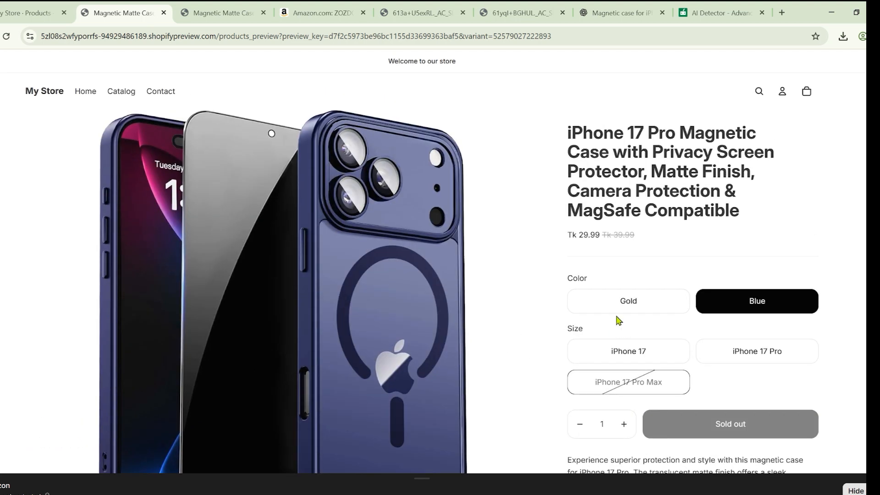
# - Preview the Gold case in the iPhone 17, iPhone 17 Pro and iPhone 17 Pro Max sizes and review the product page
pyautogui.click(616, 309)
pyautogui.click(645, 355)
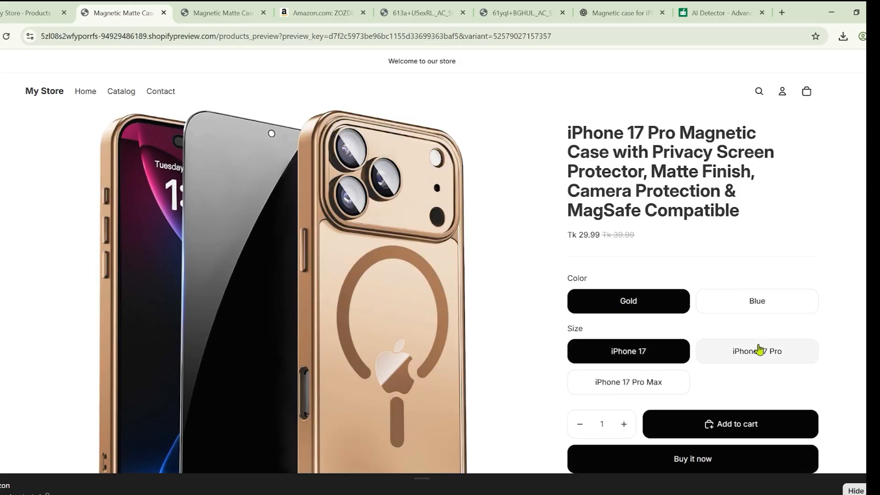
pyautogui.click(758, 350)
pyautogui.click(650, 384)
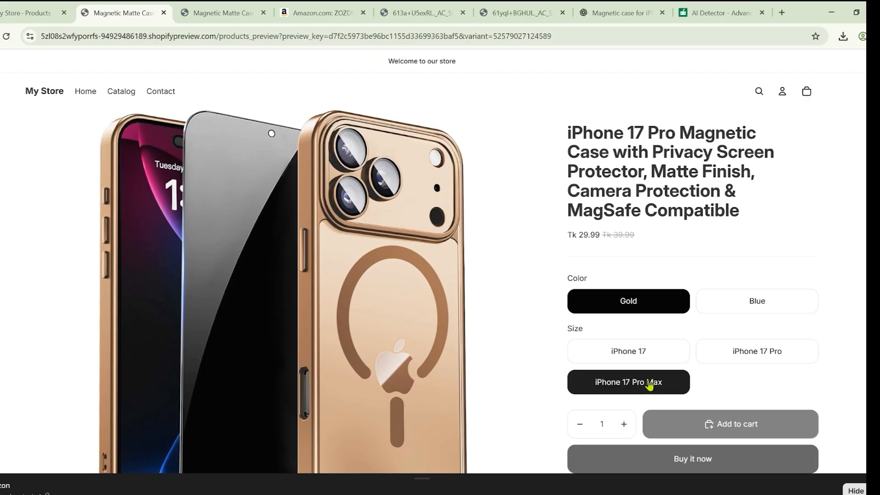
pyautogui.scroll(-5, 651, 384)
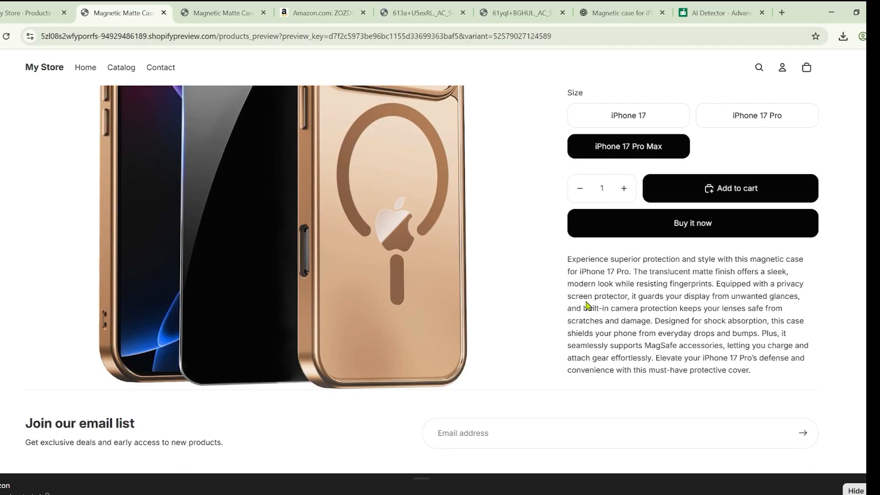
pyautogui.scroll(5, 587, 304)
pyautogui.scroll(1, 587, 305)
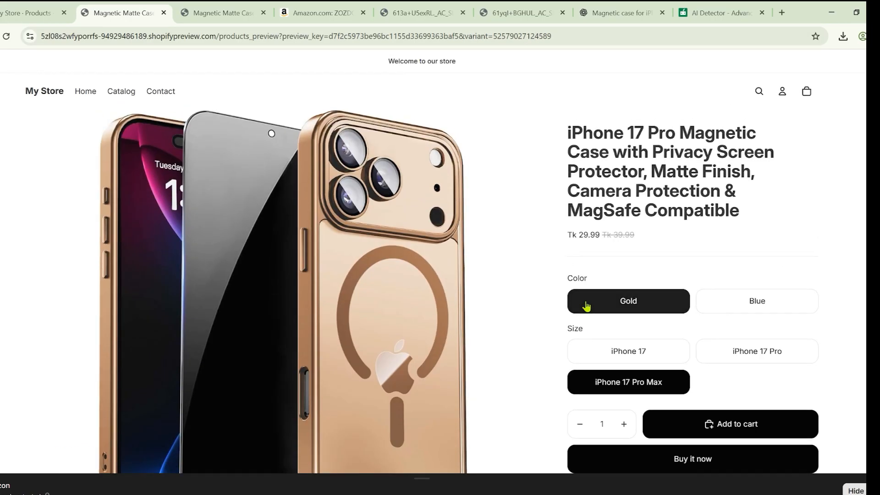
pyautogui.scroll(-3, 586, 306)
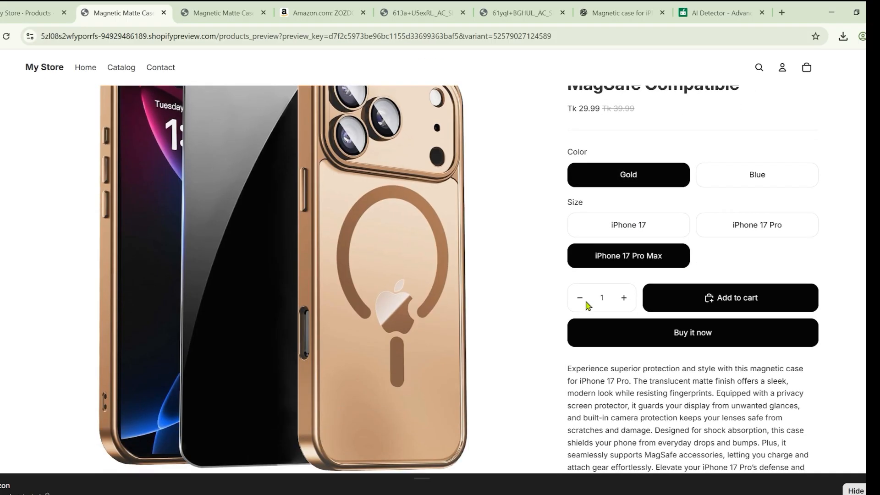
pyautogui.scroll(2, 585, 305)
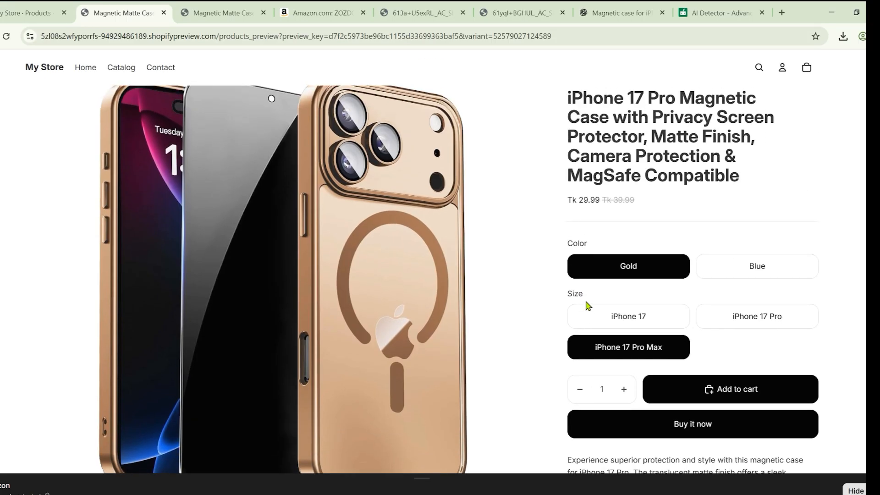
pyautogui.scroll(1, 587, 306)
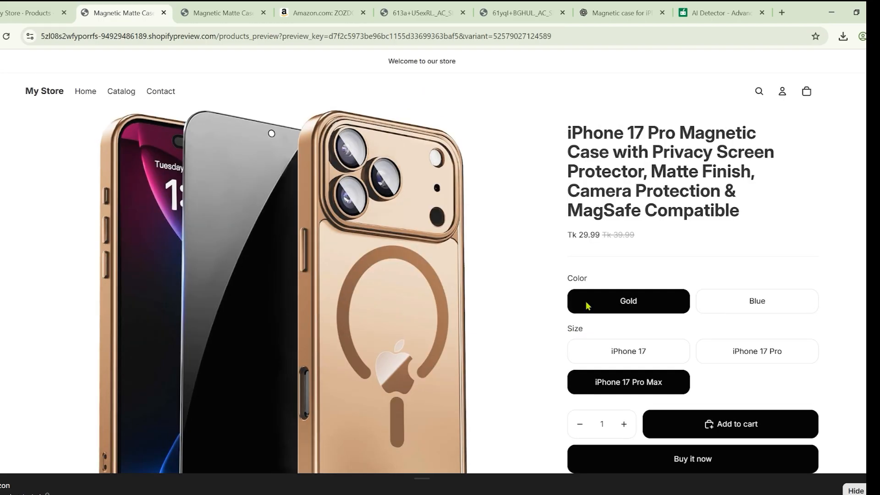